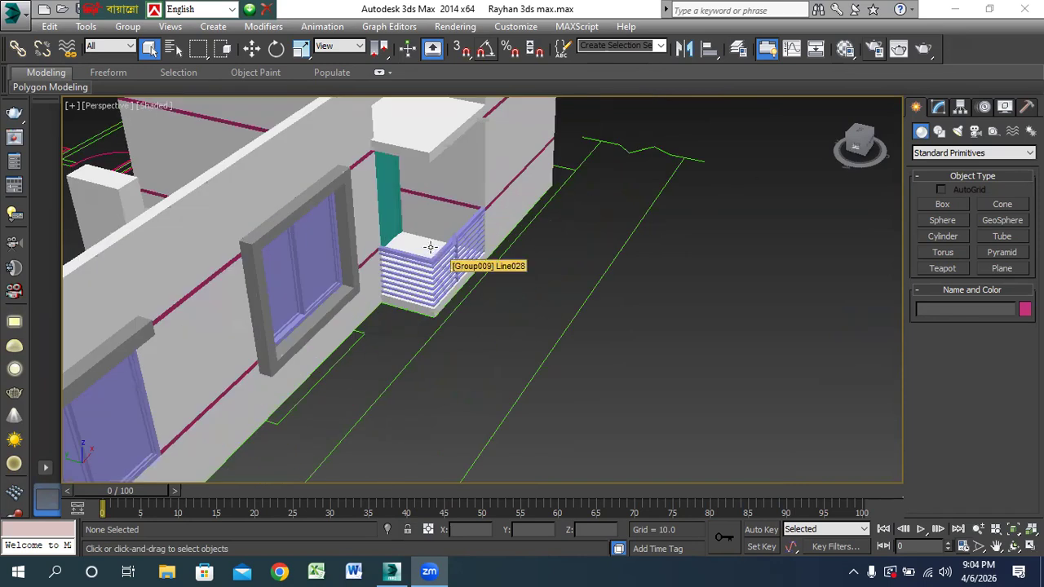
Examine the building's exterior walls, windows and balconies and the surrounding floor plan from near and far.
scroll(444, 222, down, 5)
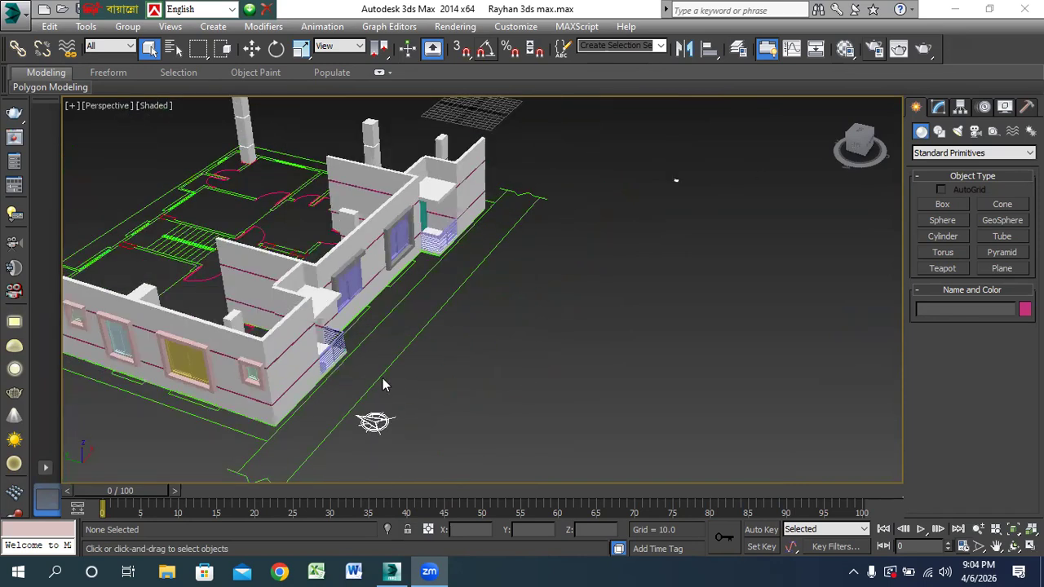
scroll(384, 375, up, 5)
scroll(381, 293, down, 5)
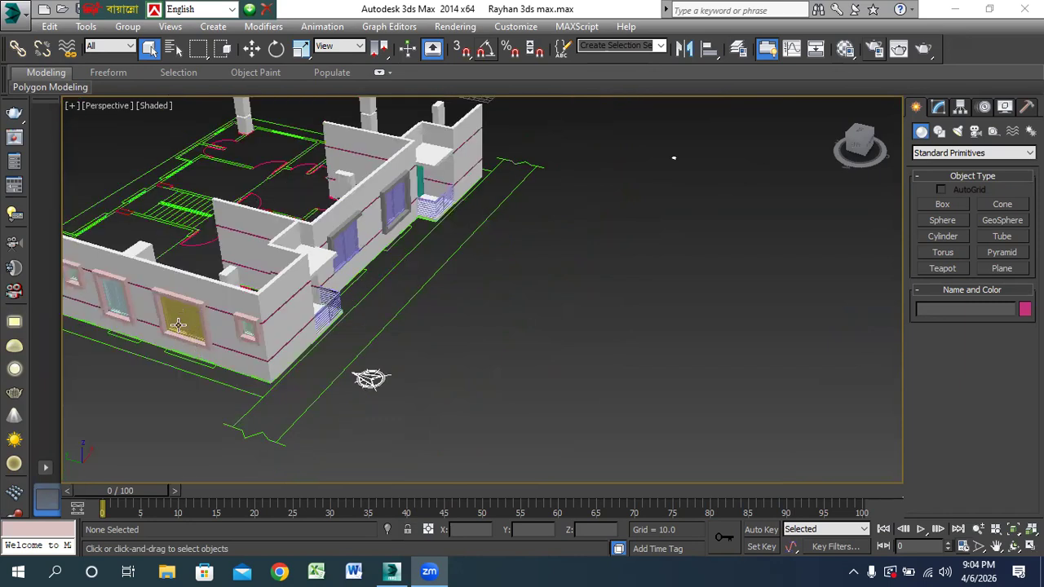
scroll(396, 231, up, 3)
scroll(395, 231, up, 2)
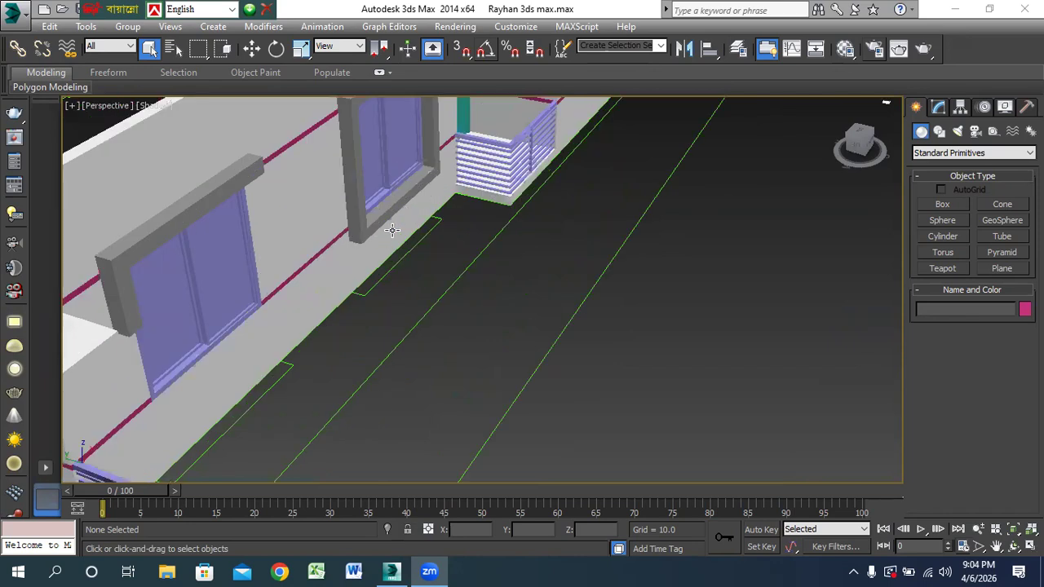
scroll(392, 230, down, 5)
scroll(433, 175, up, 3)
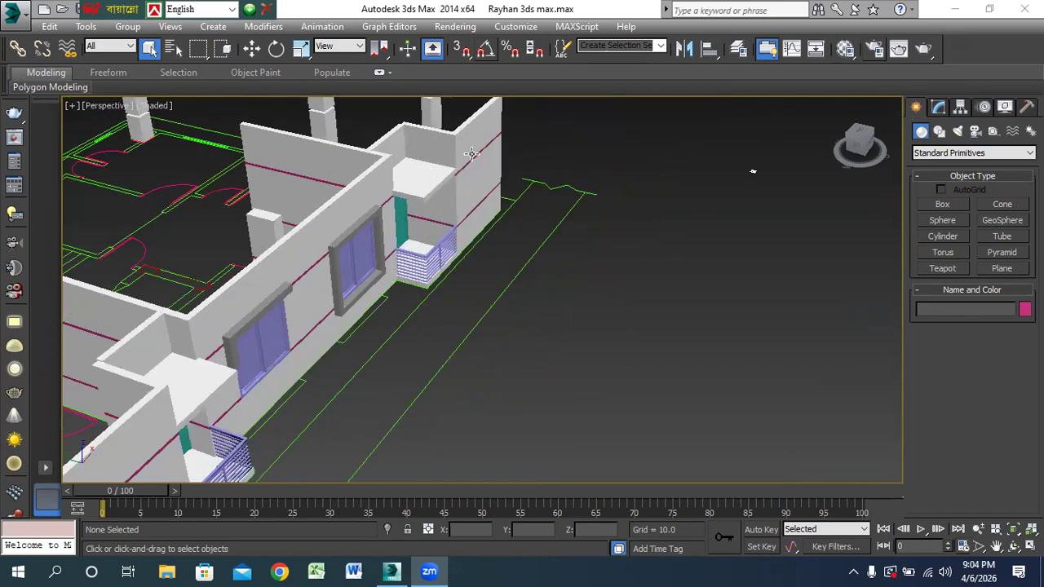
scroll(420, 294, down, 4)
scroll(398, 317, down, 2)
scroll(400, 316, down, 1)
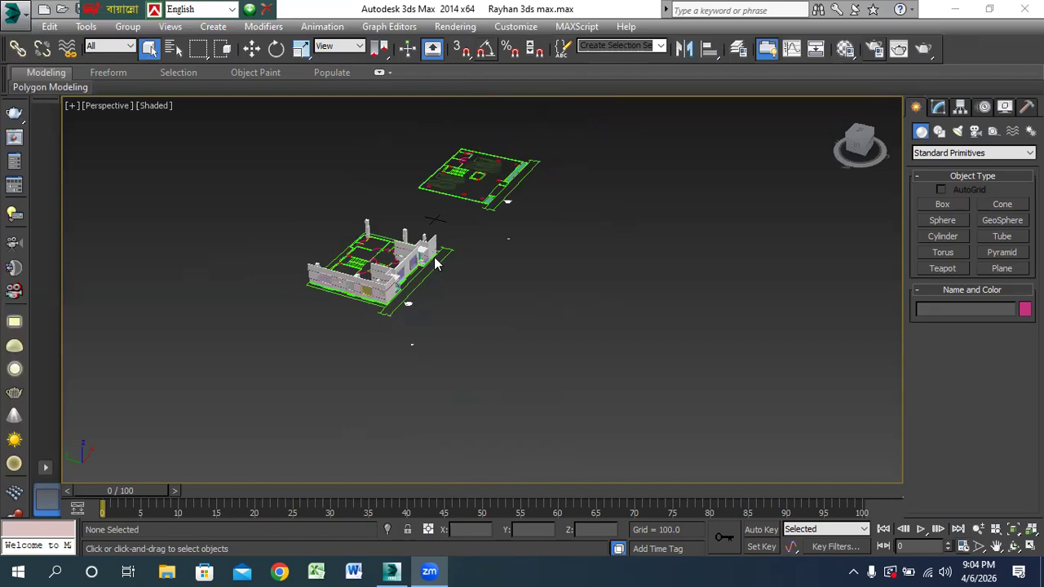
scroll(441, 317, up, 4)
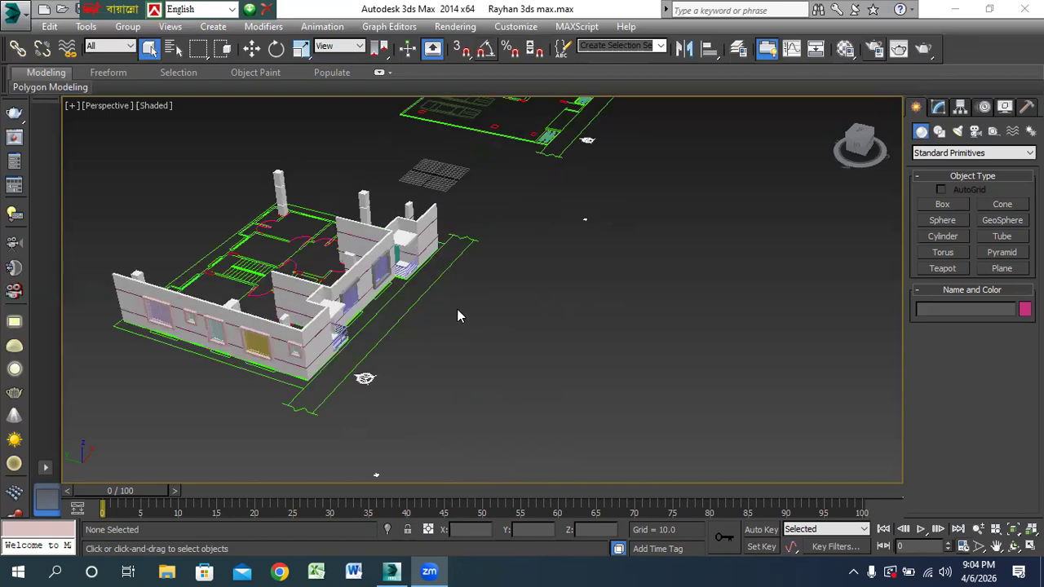
Delete the corner side-wall group between the front wall and the nearest balcony, exposing the floor plan lines.
scroll(308, 353, up, 5)
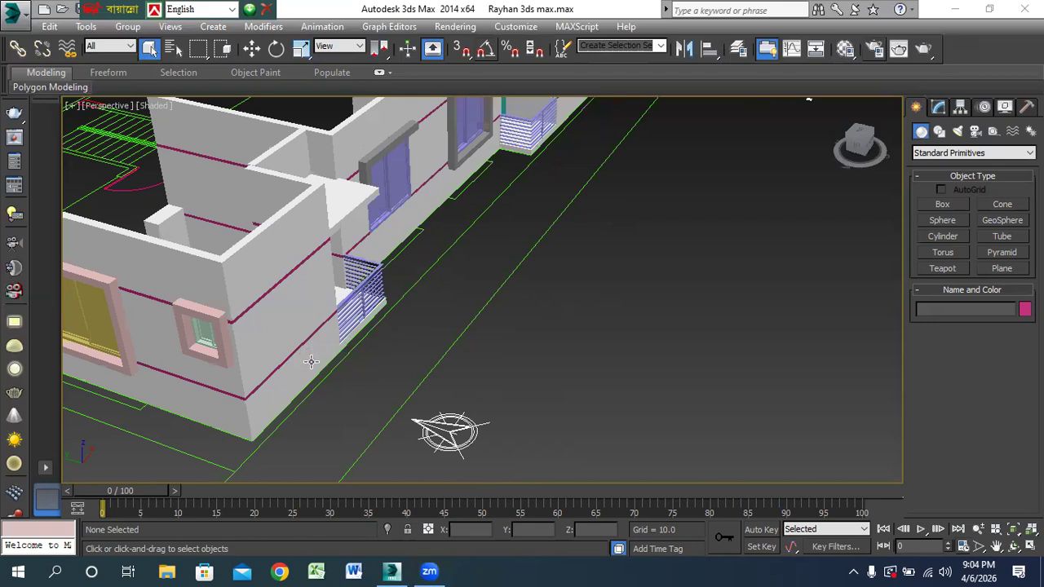
click(300, 375)
scroll(300, 375, up, 2)
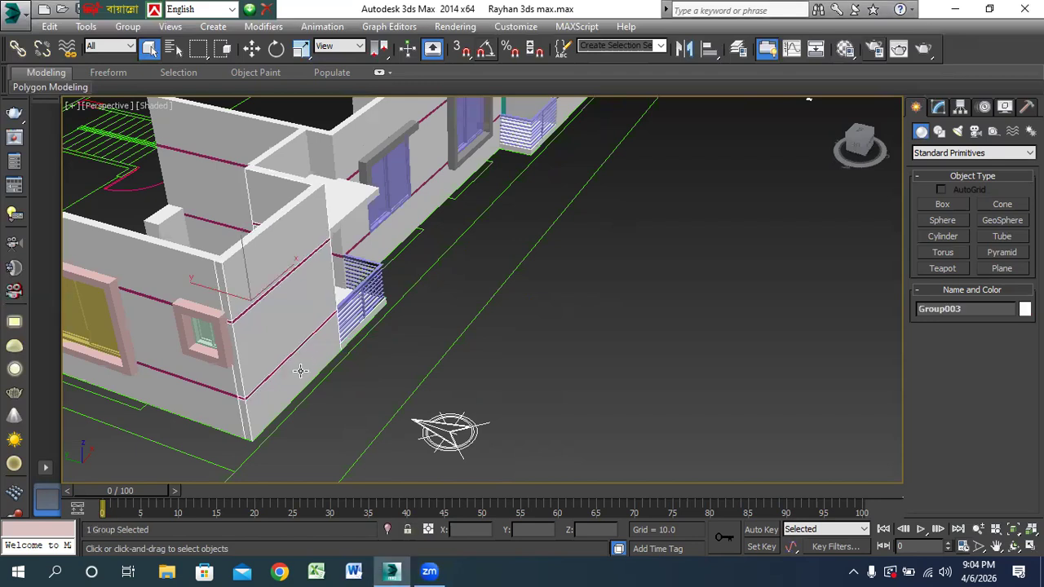
key(Delete)
scroll(302, 404, up, 4)
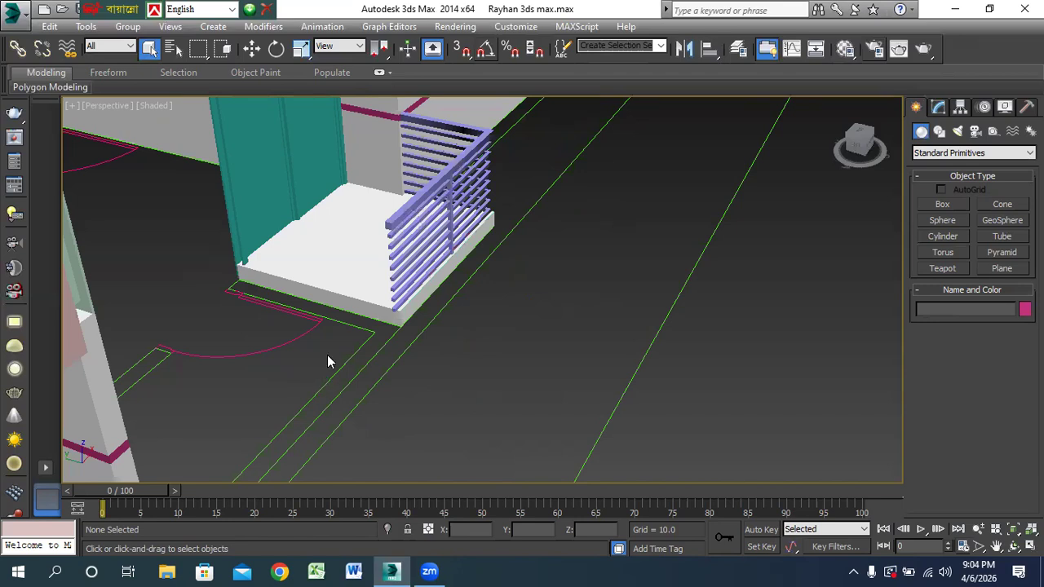
scroll(348, 256, down, 4)
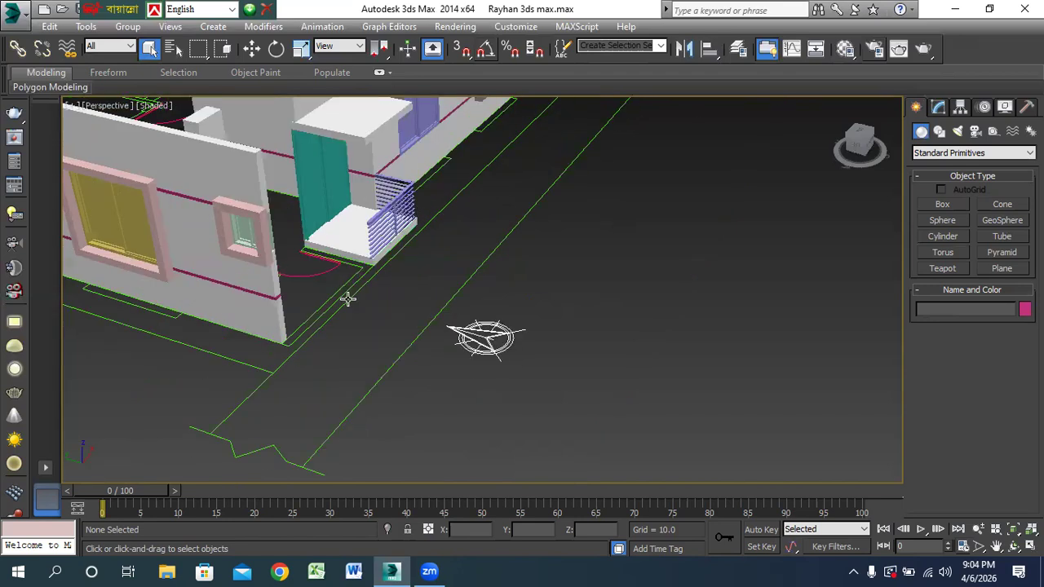
With snapping on, start a Line at the front wall's outer plan corner and trace it along the balcony slab's outer and inner base corners.
click(942, 132)
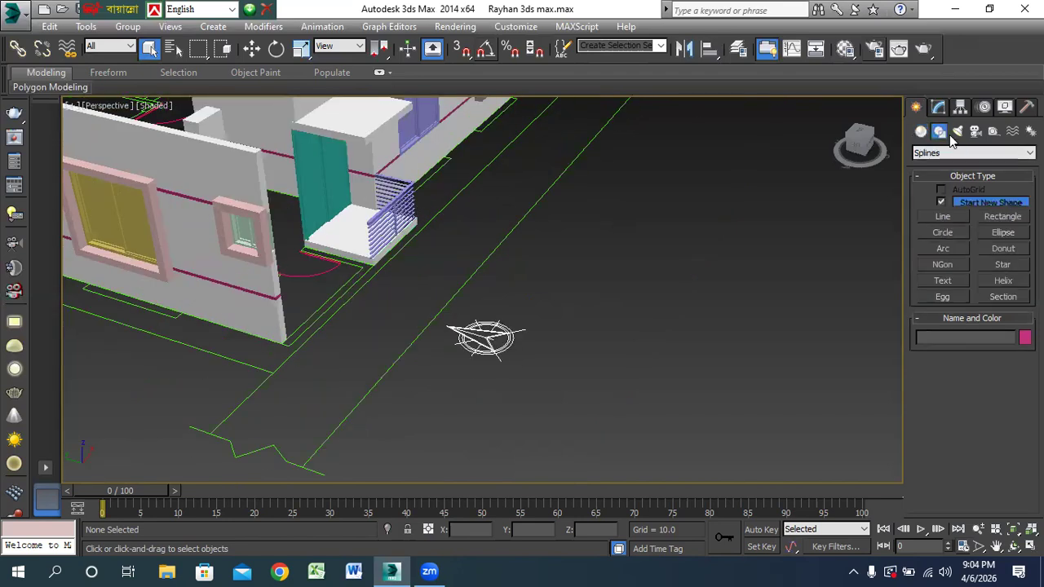
key(s)
scroll(291, 353, up, 3)
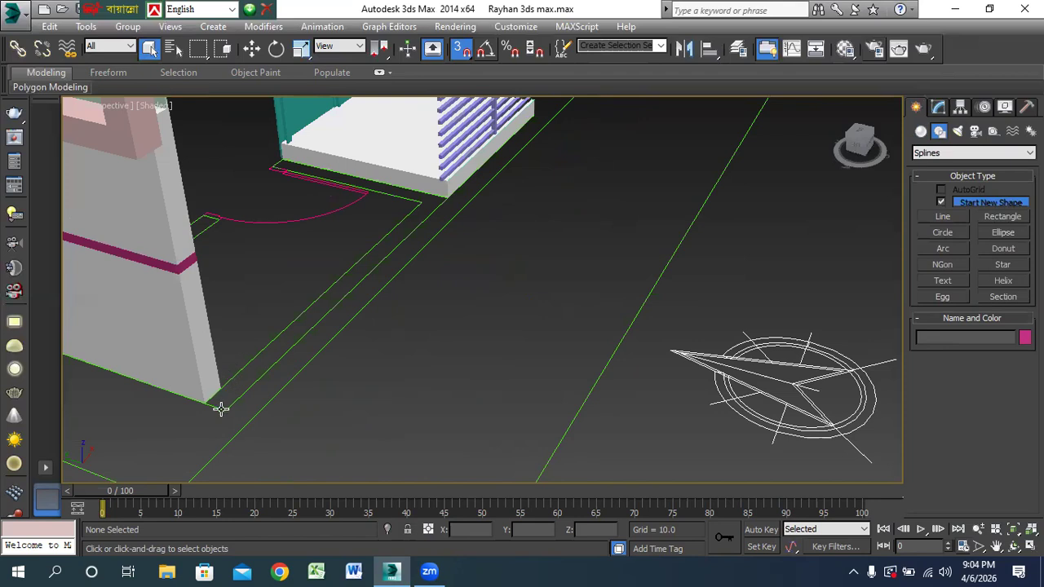
click(958, 218)
click(225, 409)
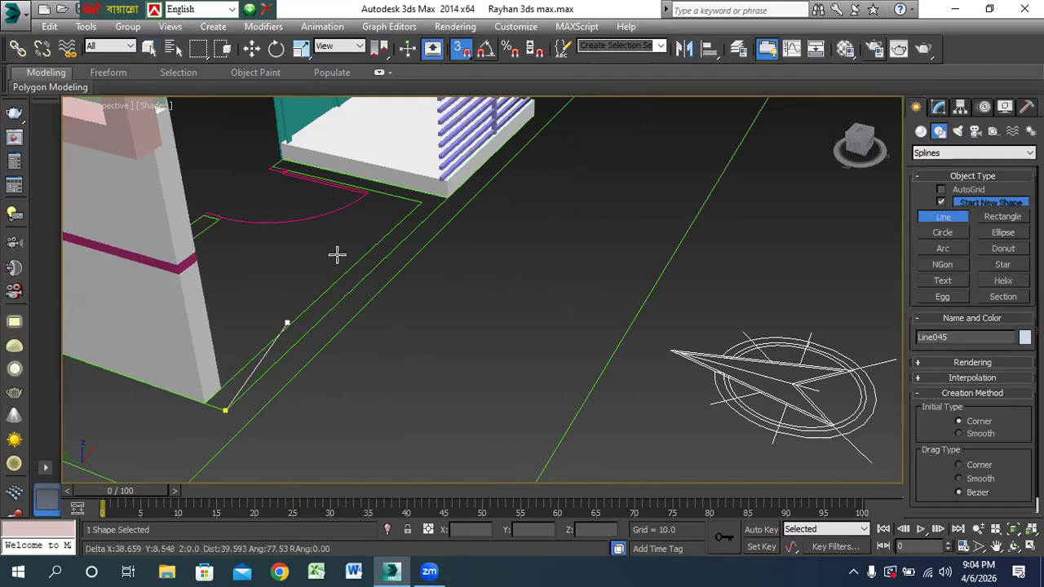
click(447, 198)
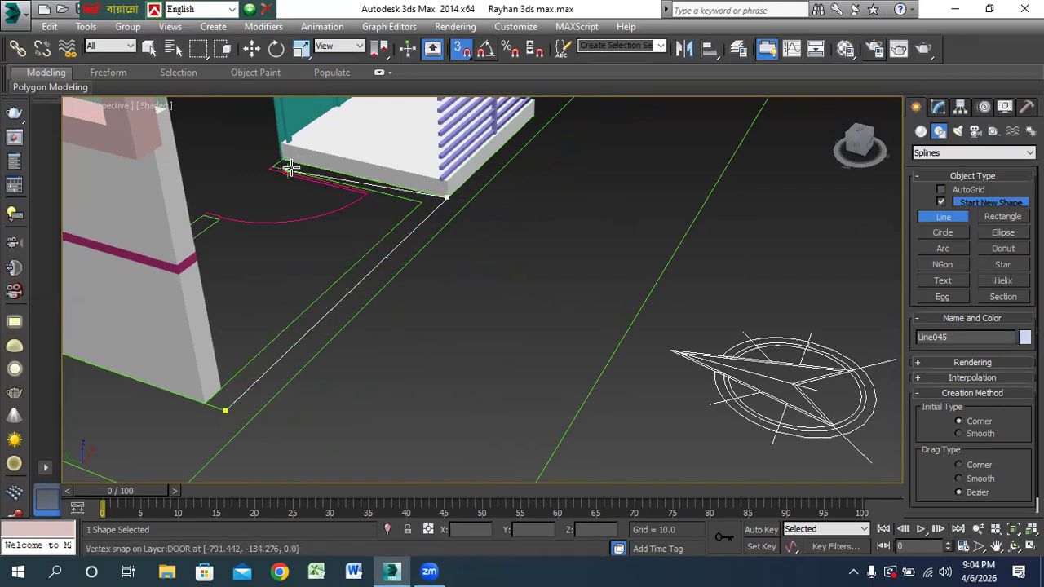
click(281, 162)
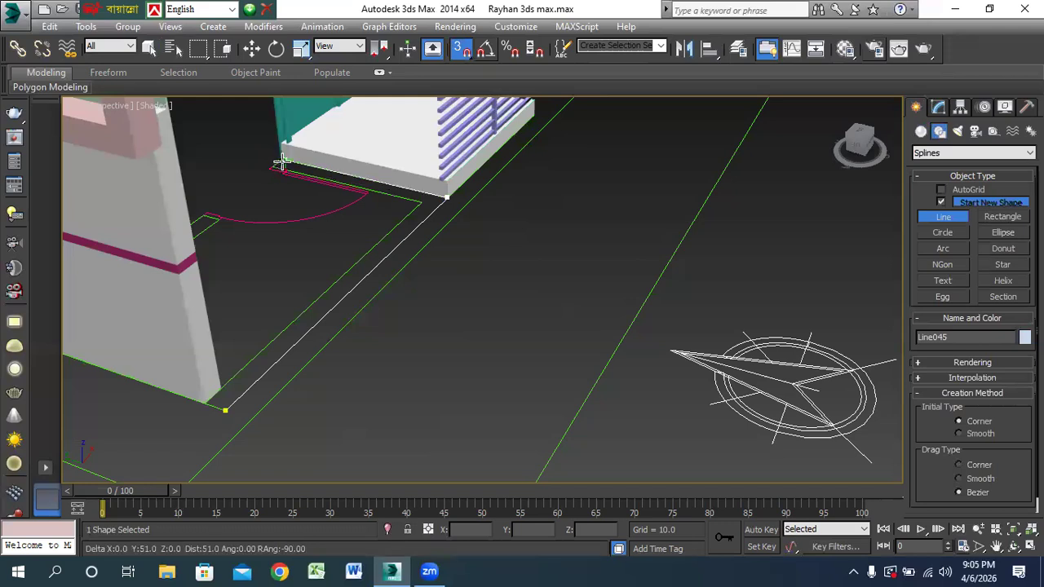
scroll(279, 160, up, 5)
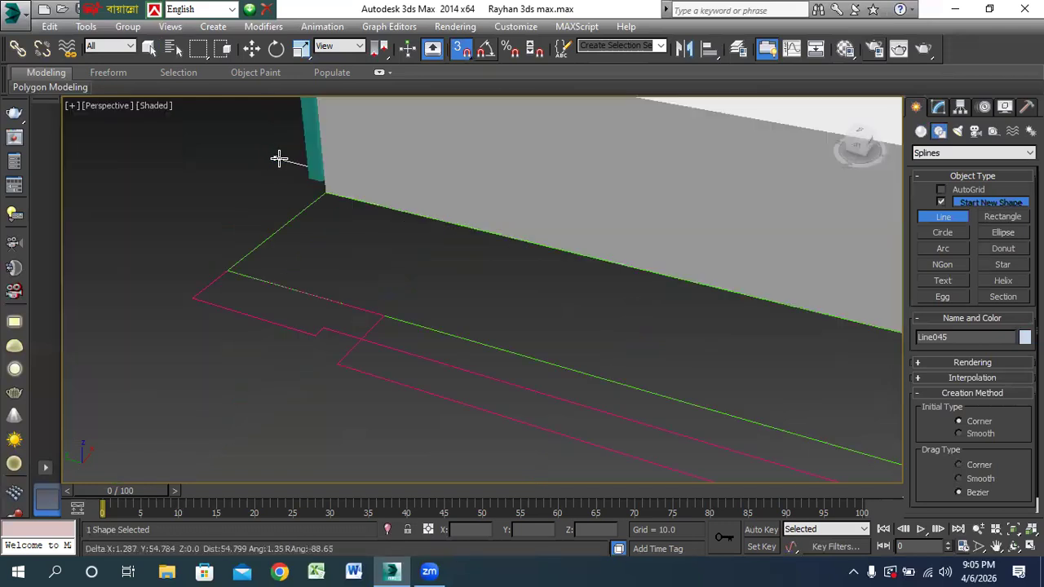
click(325, 194)
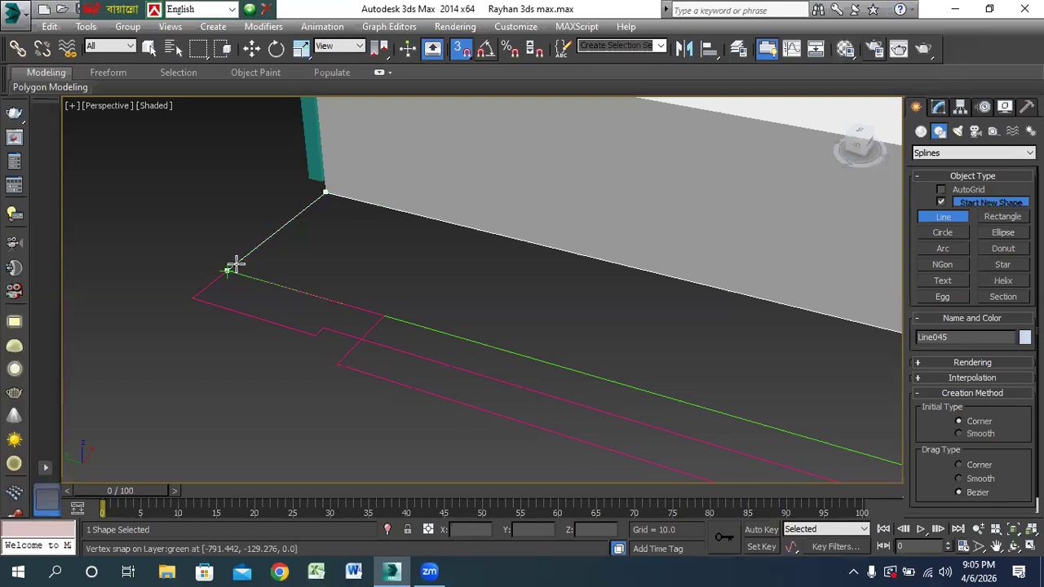
Continue the line along the inner wall edge on the plan back to the front wall corner and close the spline.
scroll(236, 261, down, 8)
scroll(325, 245, up, 3)
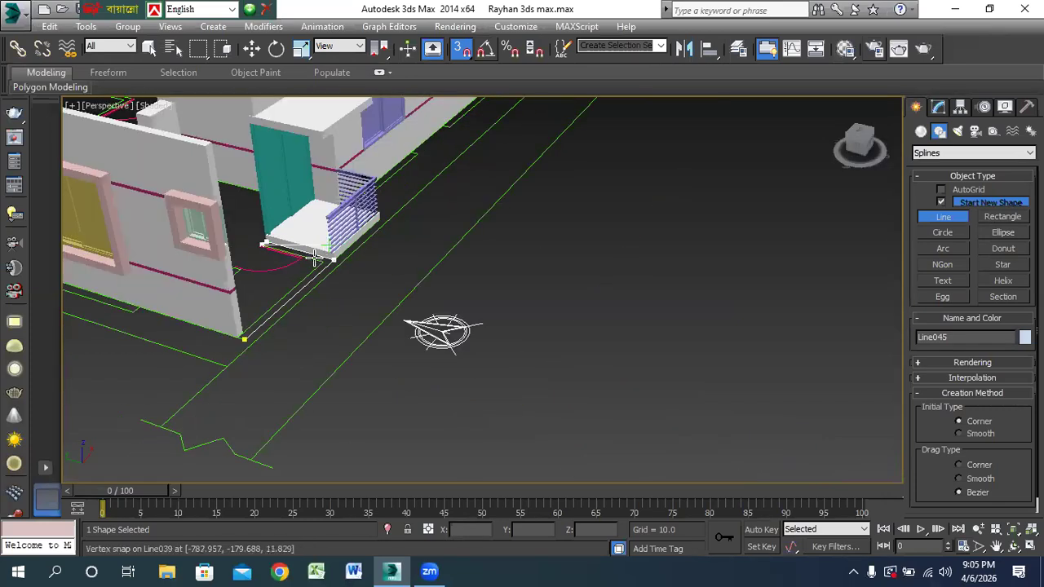
scroll(314, 261, up, 4)
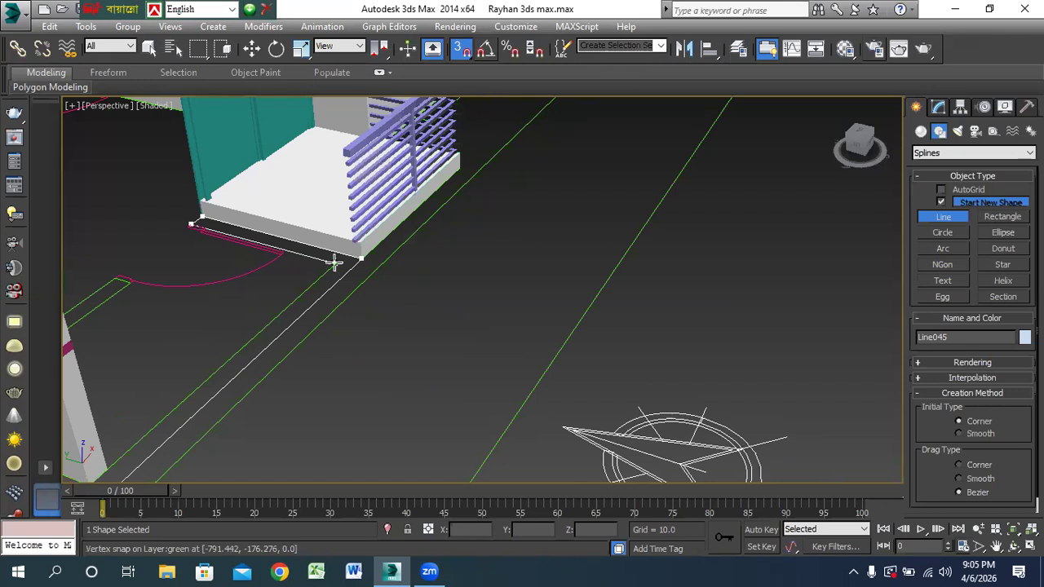
click(335, 263)
scroll(337, 258, down, 4)
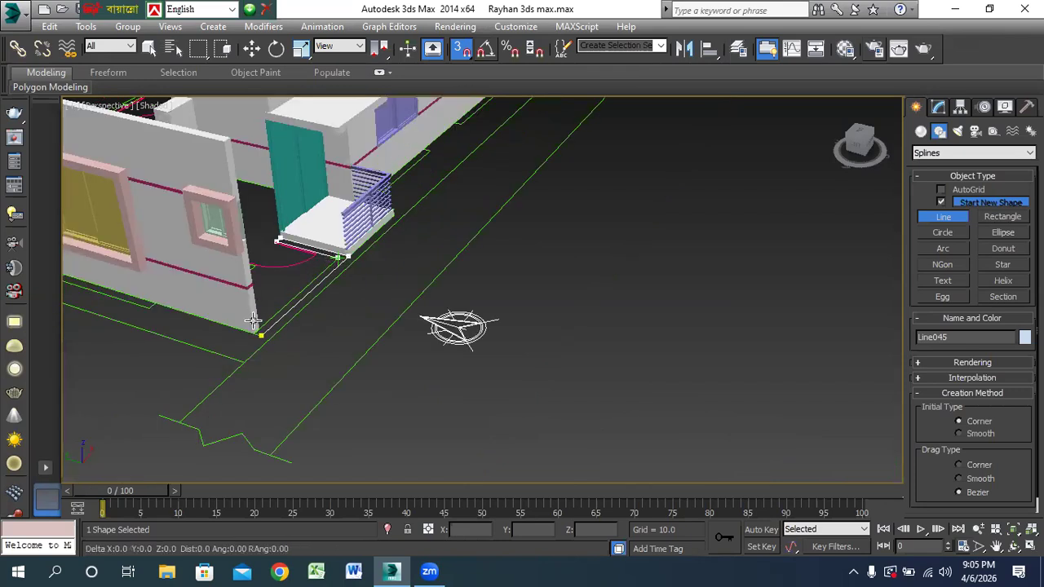
scroll(251, 319, up, 4)
click(258, 346)
click(280, 354)
click(509, 334)
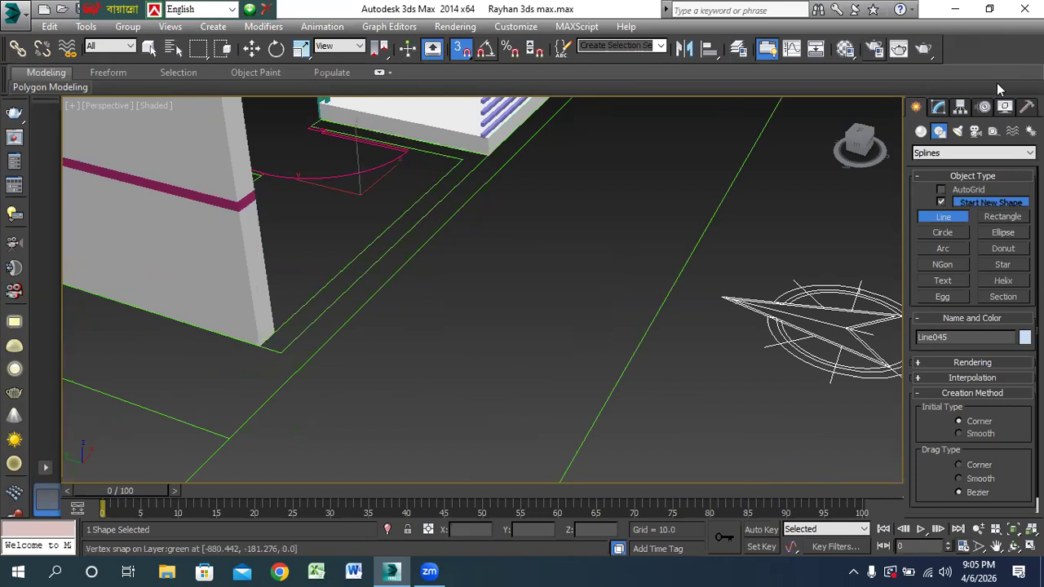
Extrude the closed wall outline by an amount of 11 and set its object colour to white.
click(940, 108)
click(975, 147)
scroll(977, 150, down, 2)
text(ex)
click(973, 165)
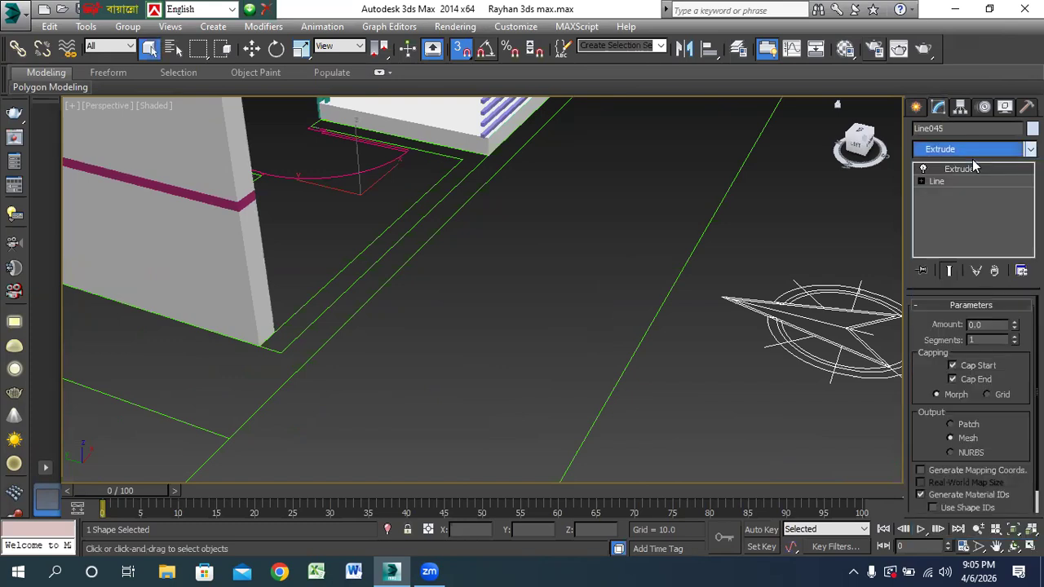
double_click(989, 326)
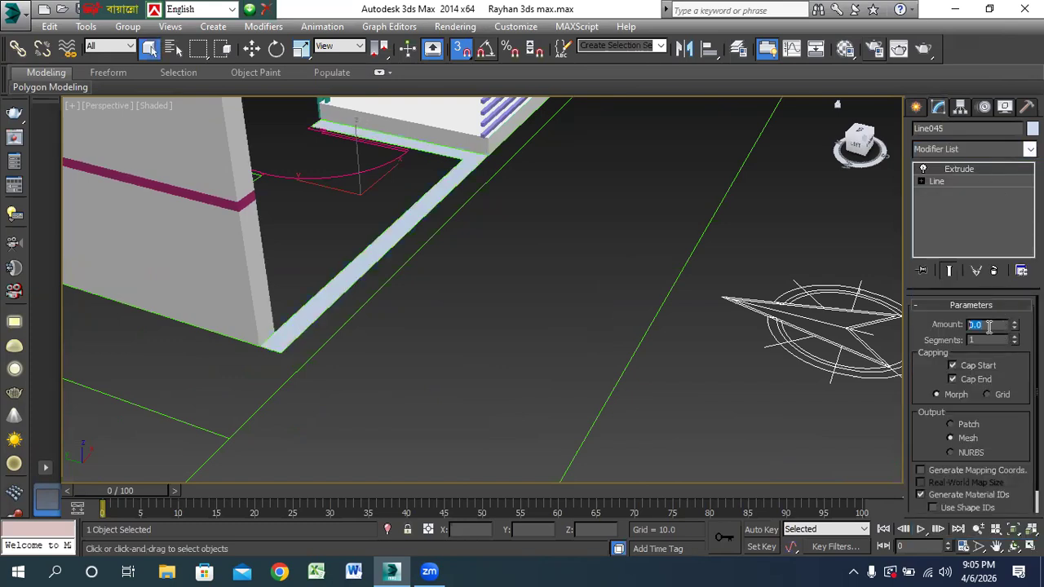
text(11)
key(Return)
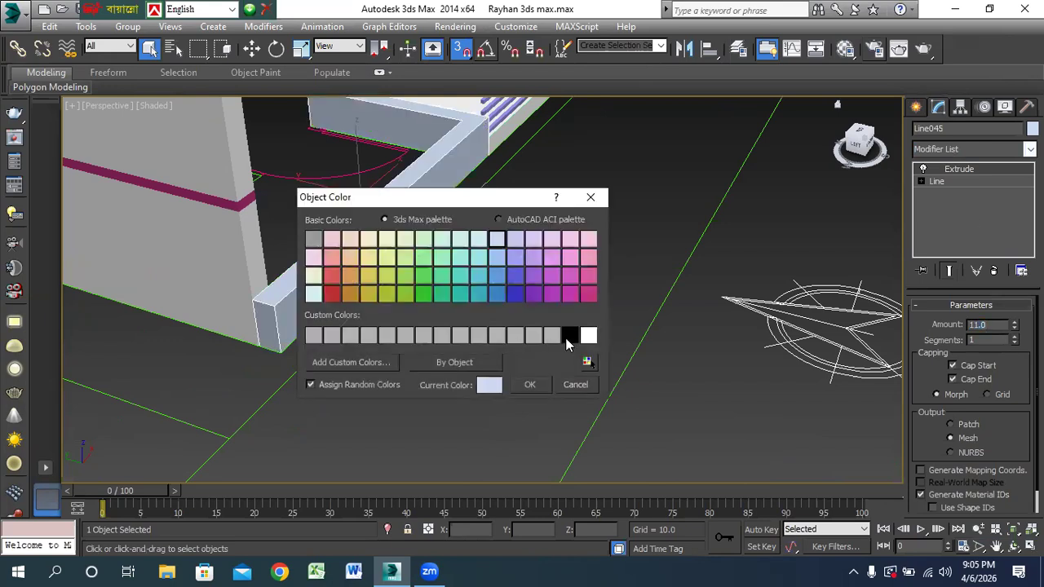
click(594, 345)
click(533, 388)
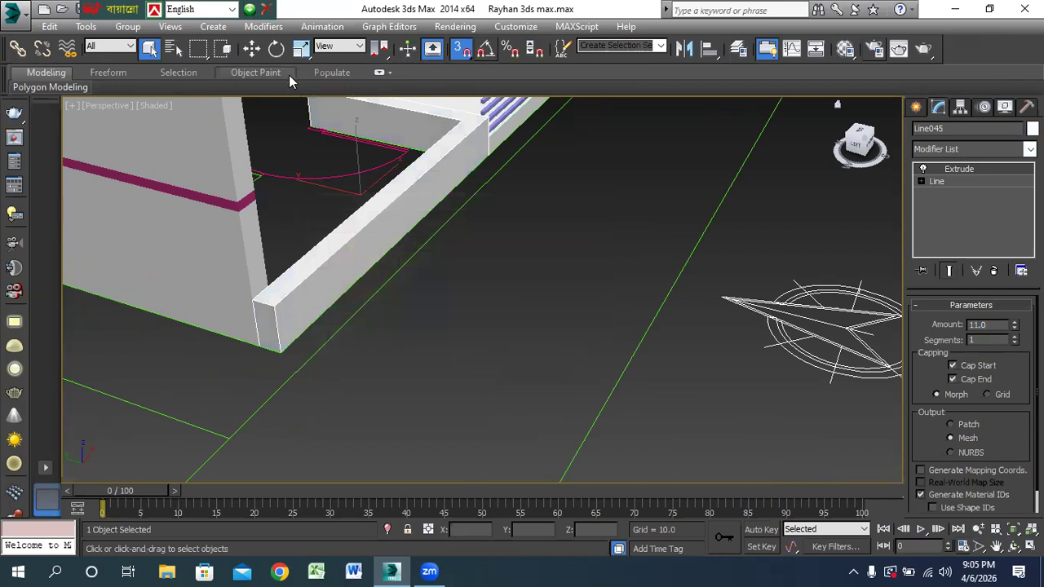
With snapping off, clone the low white wall in place as a Copy and set the copy's Extrude amount to 1.
key(w)
key(s)
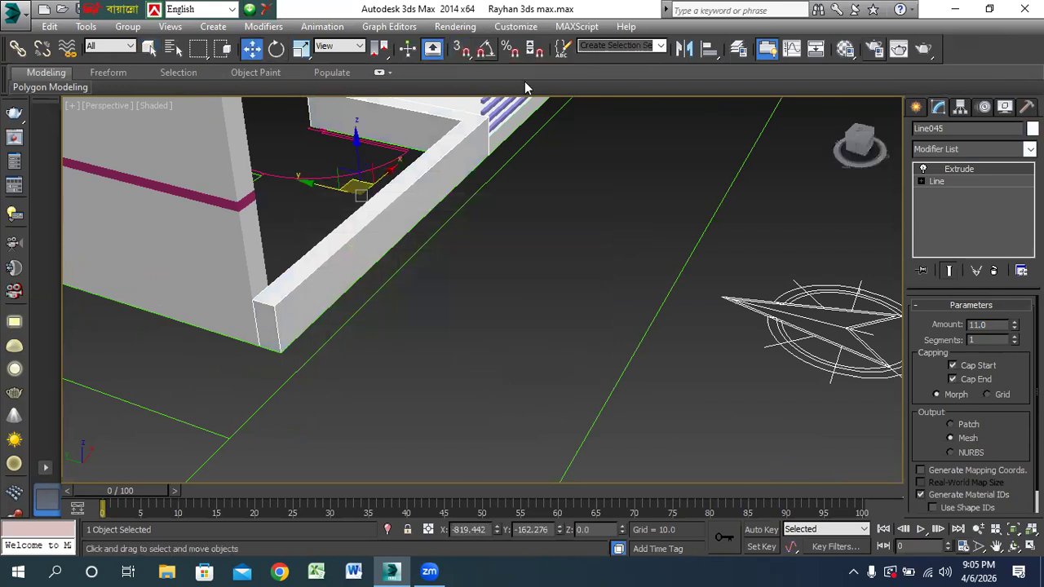
click(512, 264)
middle_drag(354, 278, 354, 313)
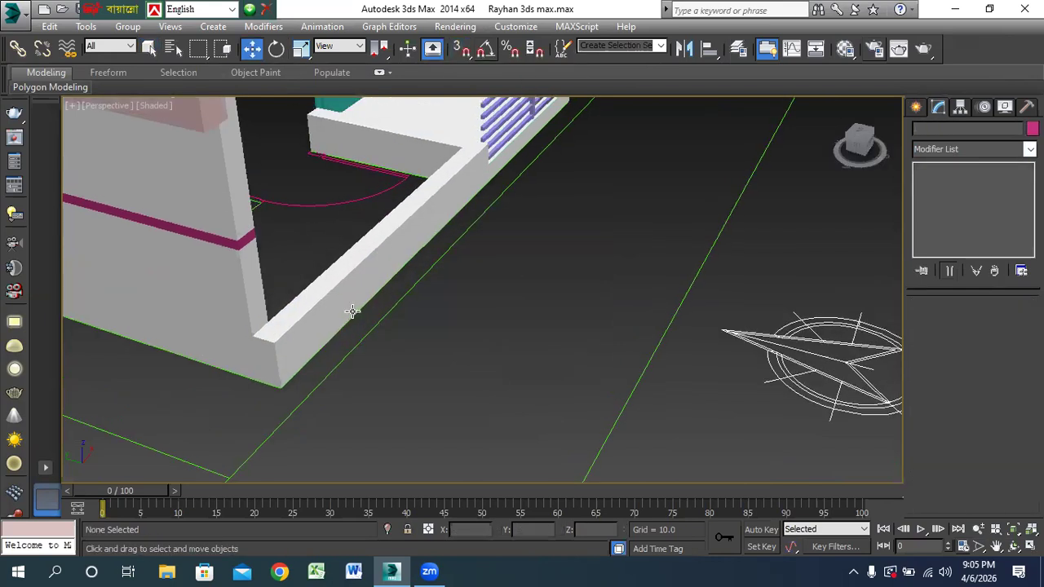
click(350, 304)
key(ctrl+v)
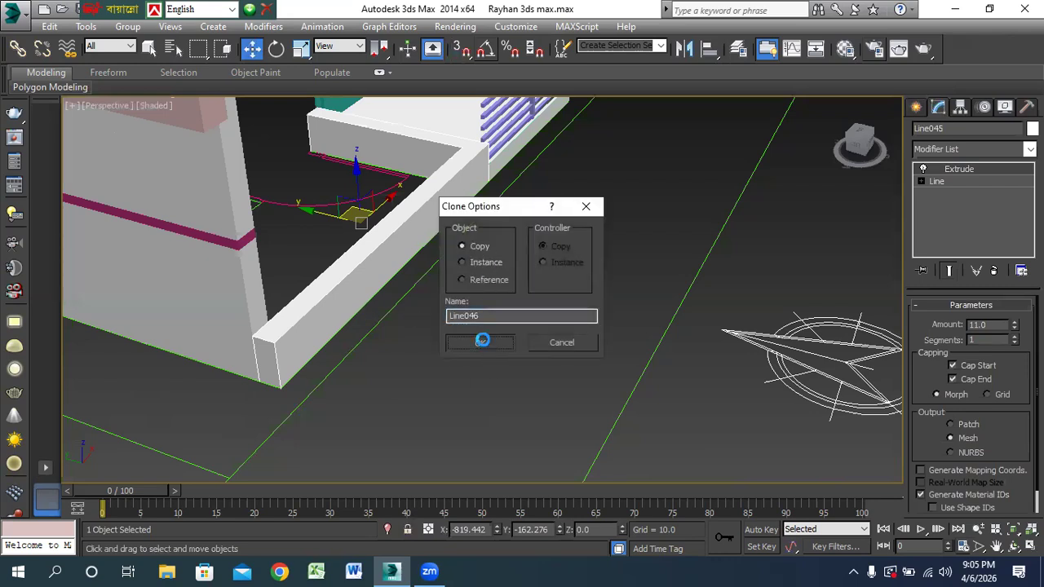
click(480, 343)
drag(994, 325, 960, 332)
text(1)
key(Return)
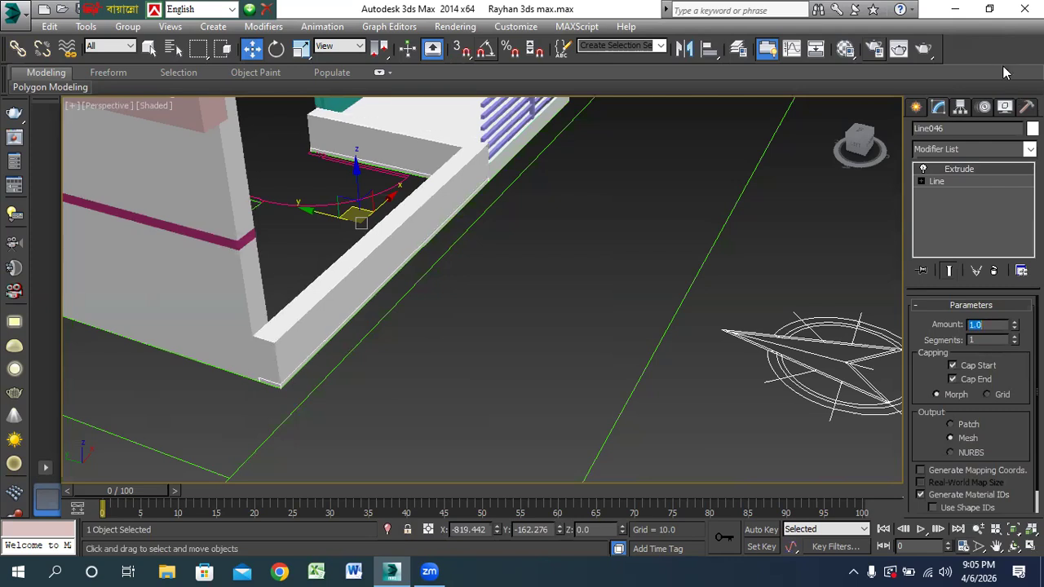
Set the thin copied strip's object colour to black and its Z position to 11, on top of the low wall.
click(1033, 128)
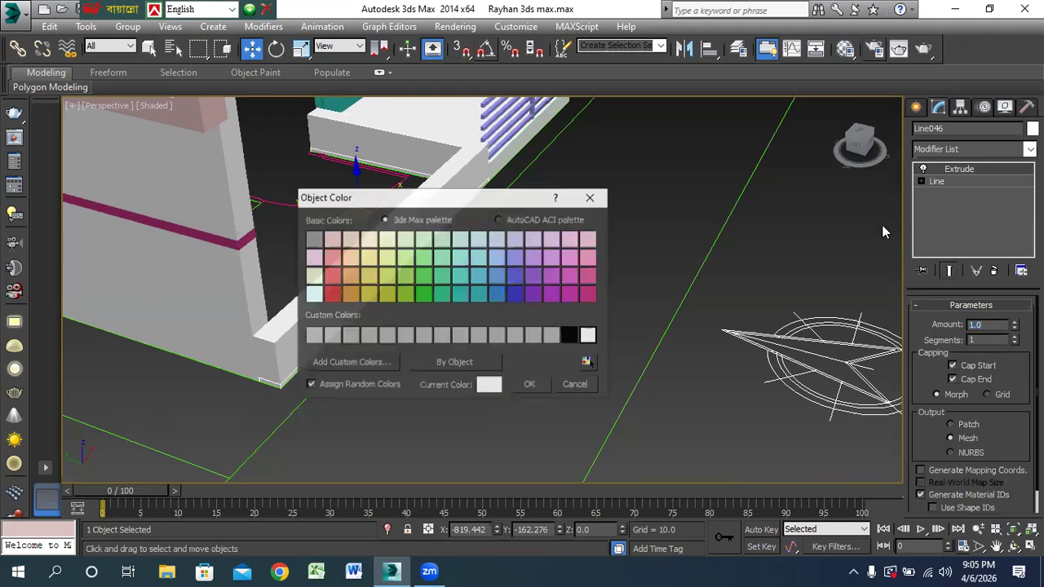
click(570, 335)
click(528, 384)
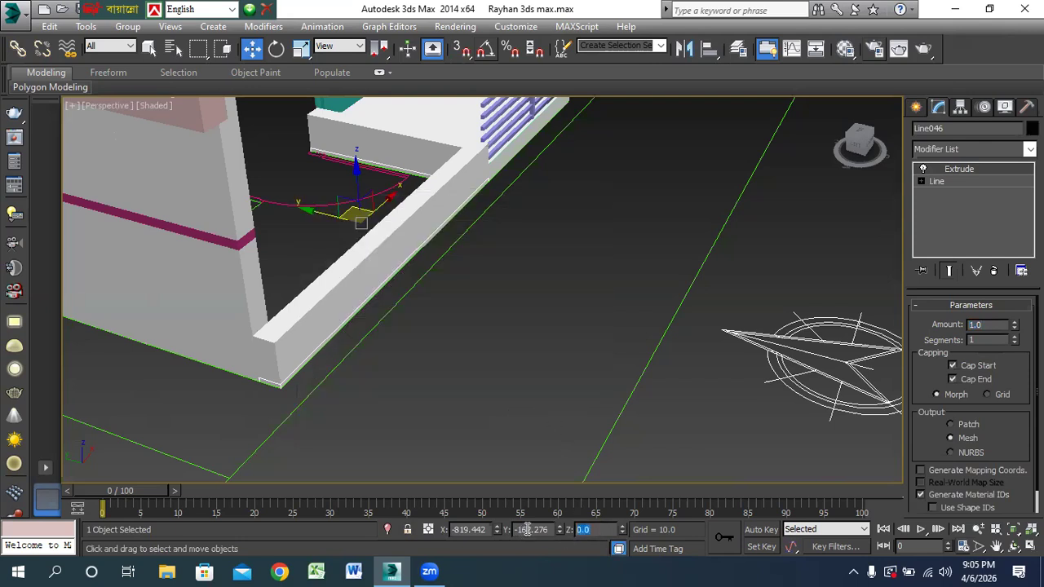
text(12)
key(Return)
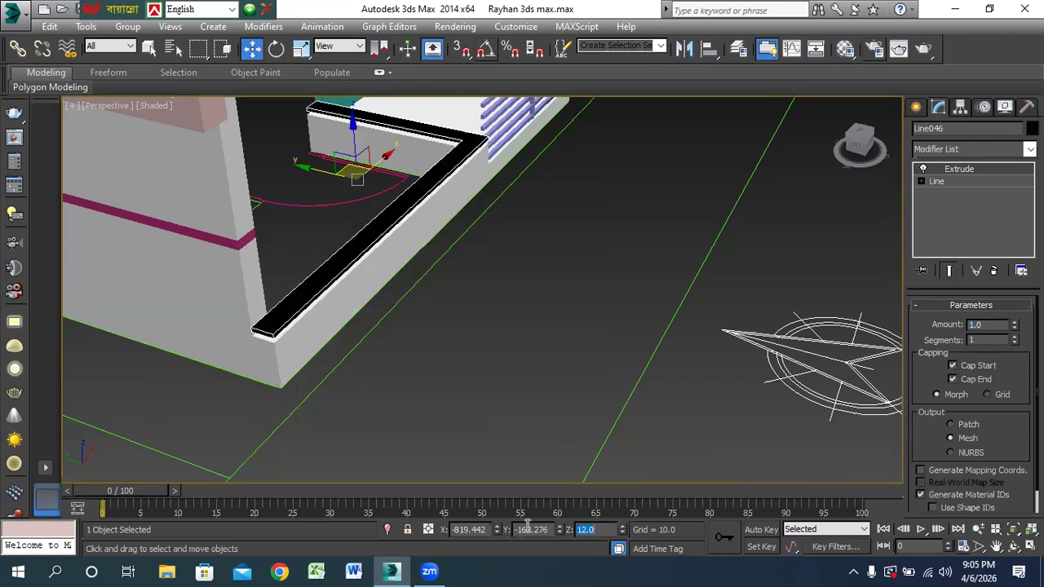
text(11)
key(Return)
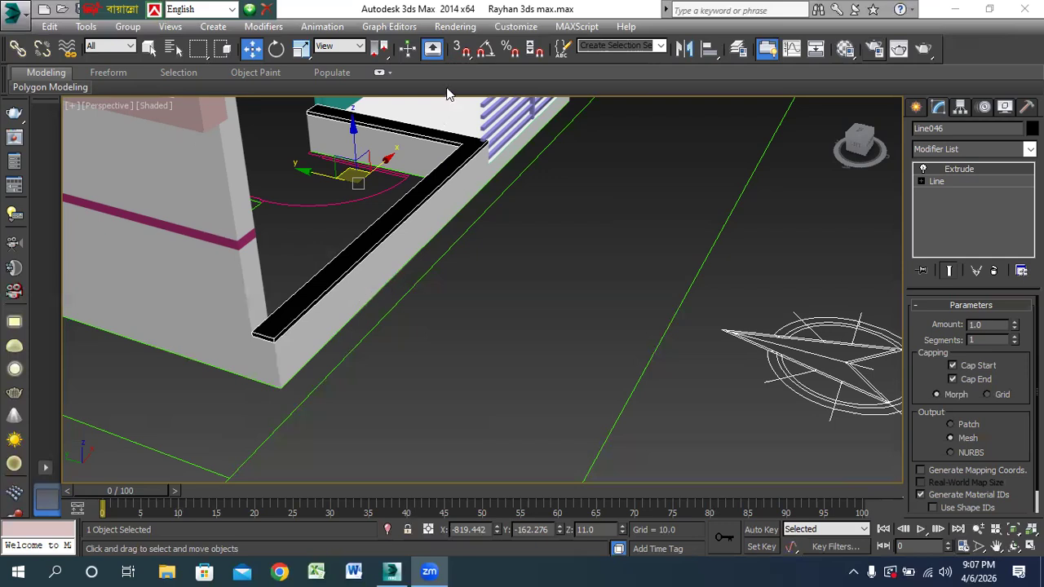
Group the low white corner wall together with the thin black strip on top of it.
click(310, 332)
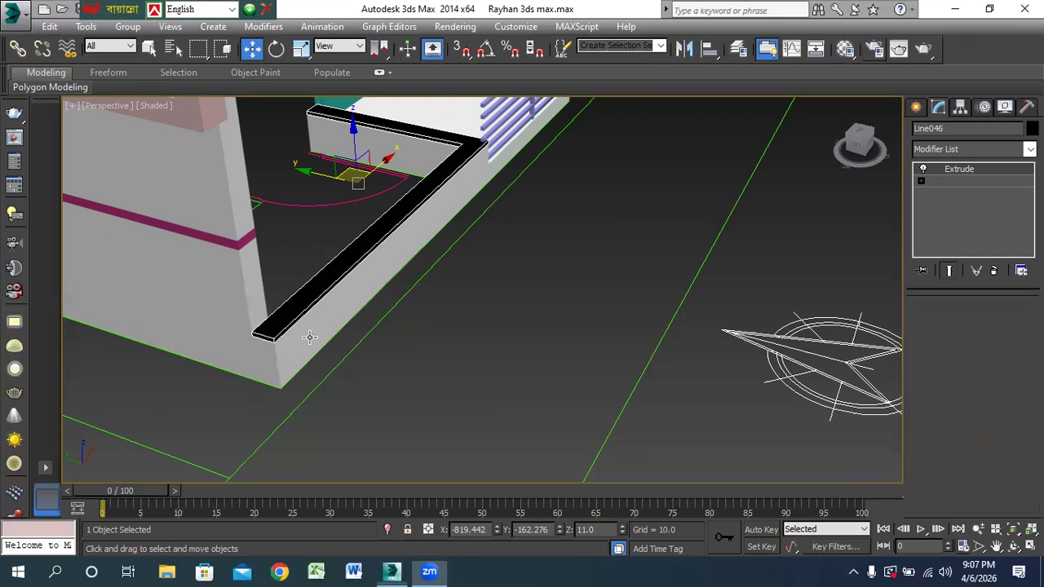
ctrl+click(298, 310)
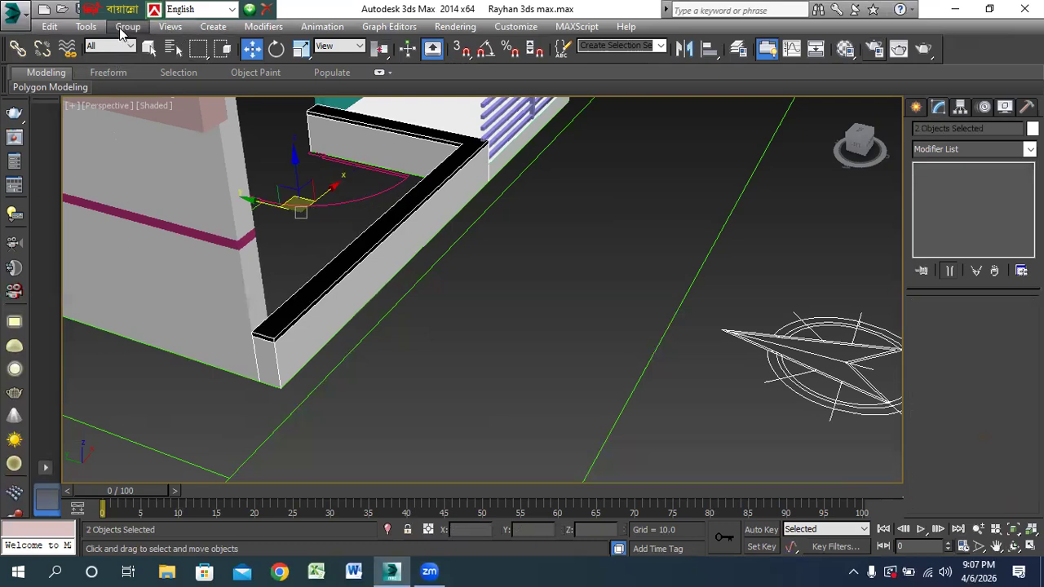
click(124, 28)
click(140, 45)
click(539, 315)
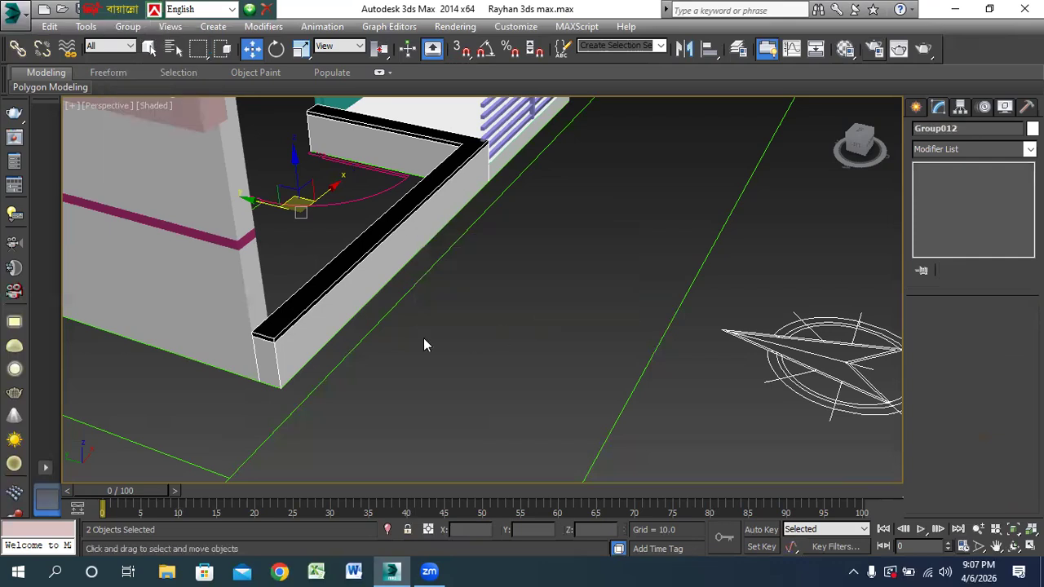
With snapping on, copy the wall group upward by its own height from base corner to top corner, making 11 copies.
key(s)
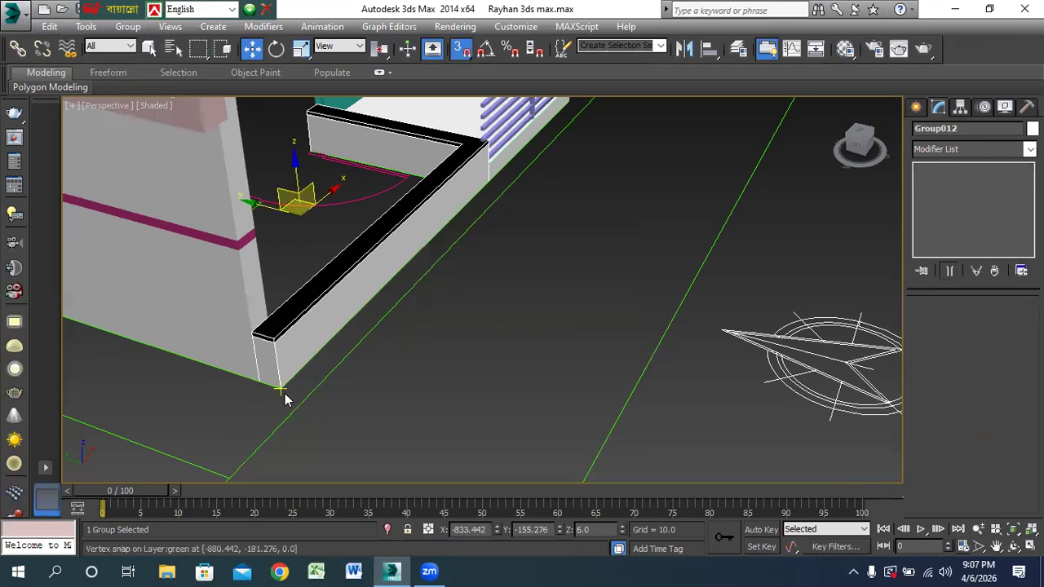
drag(281, 385, 281, 328)
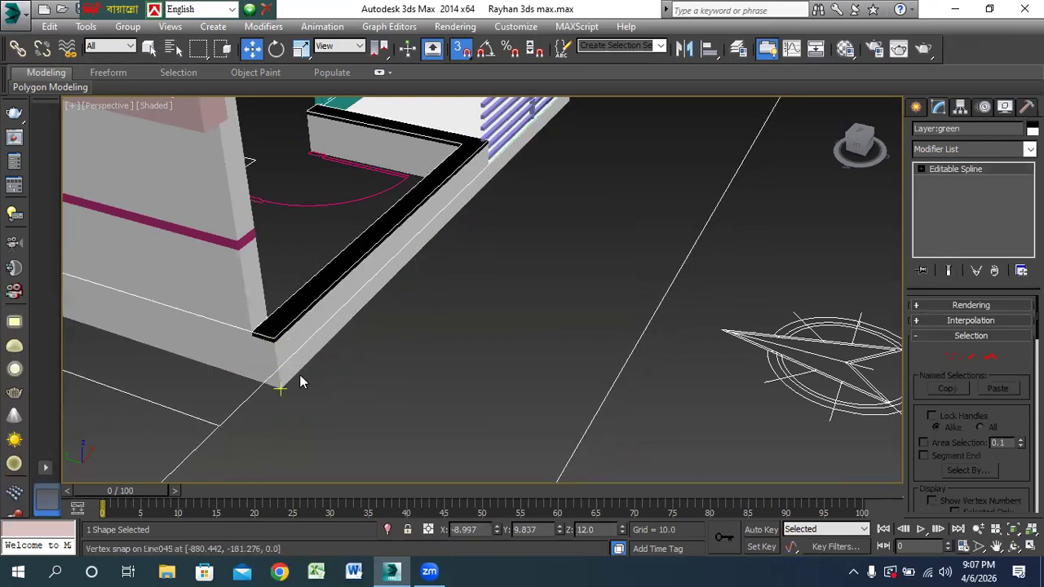
key(ctrl+z)
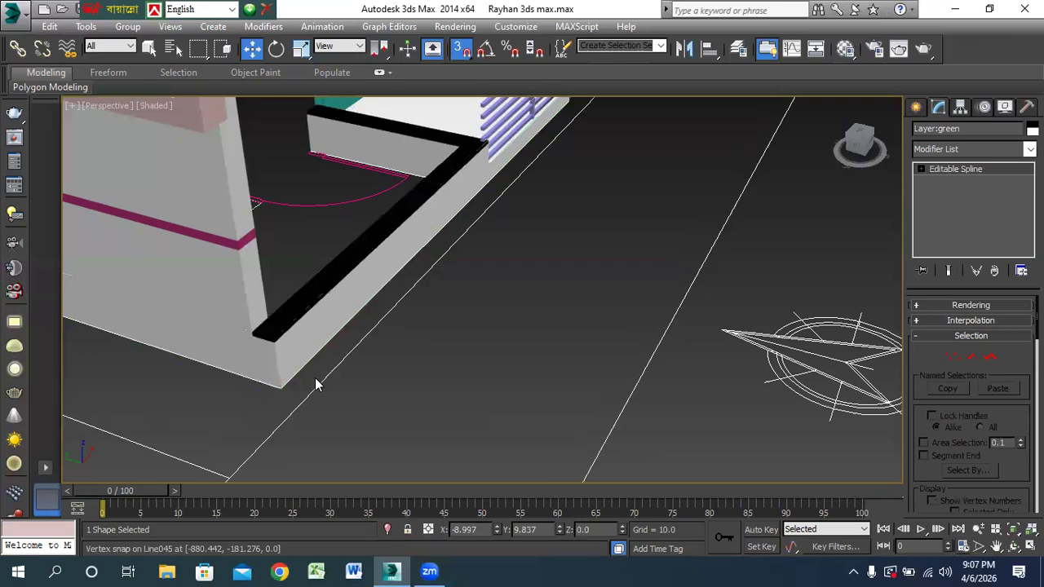
click(291, 341)
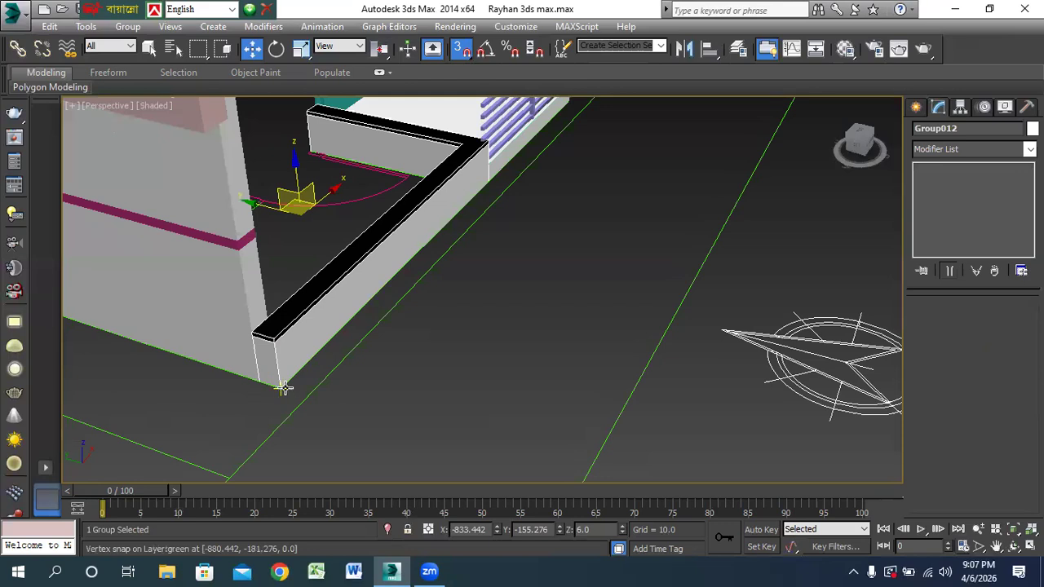
mouse_move(283, 376)
shift+mouse_down()
mouse_move(270, 314)
mouse_move(276, 335)
shift+mouse_up()
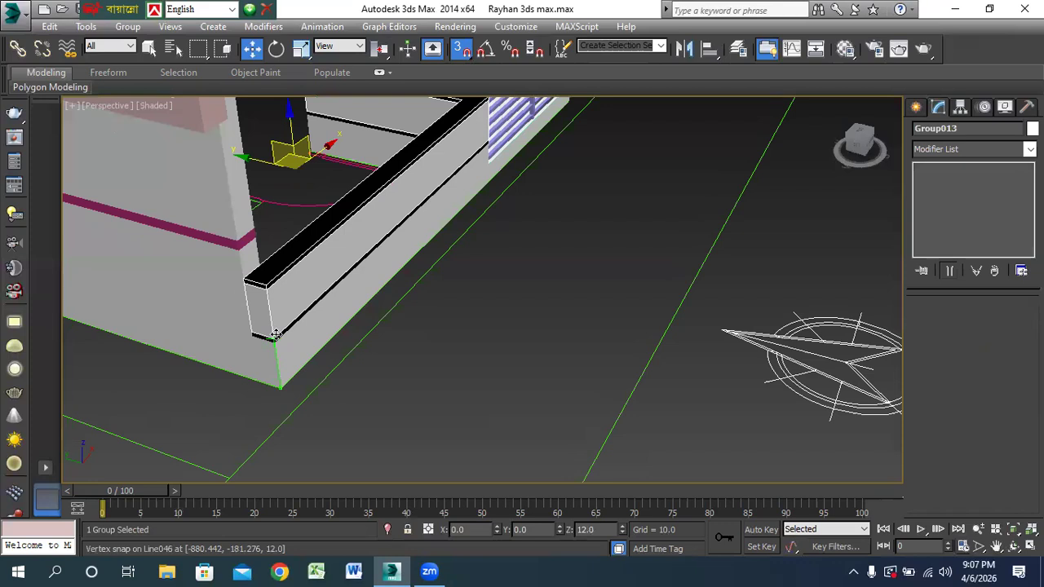
shift+drag(276, 334, 277, 336)
drag(546, 294, 466, 323)
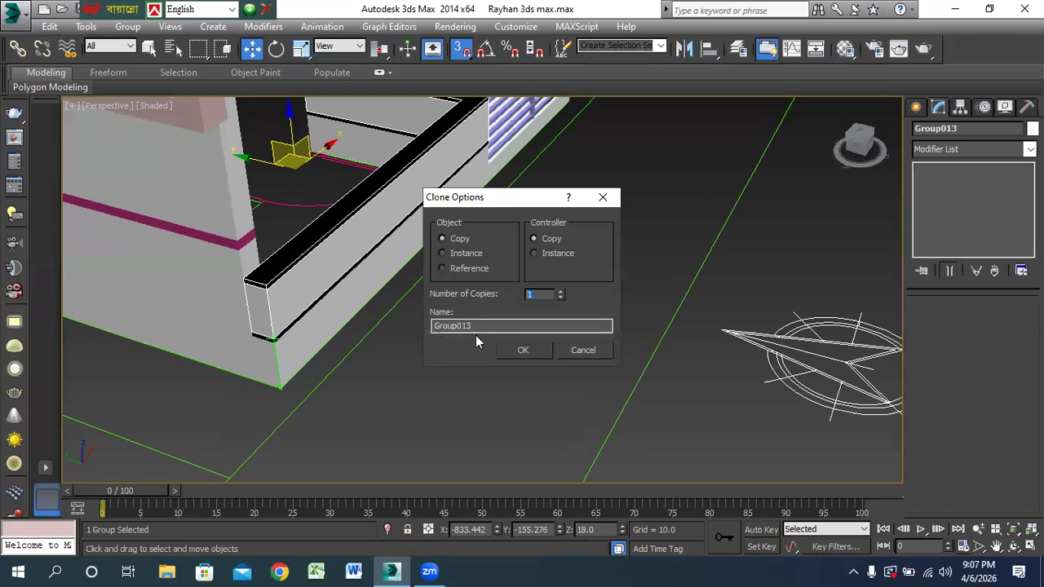
text(11)
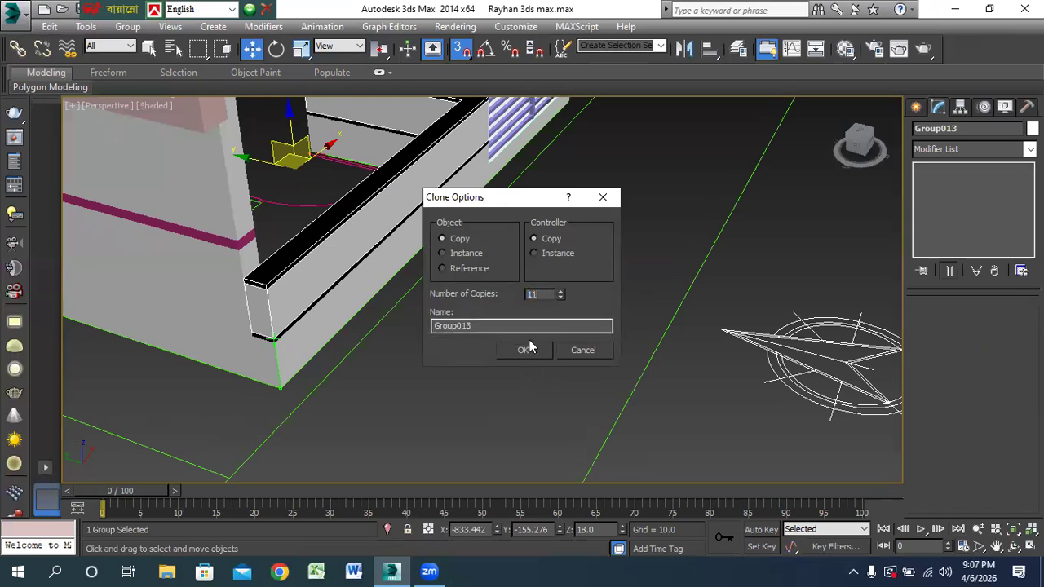
click(525, 351)
Delete the two topmost wall copies that rise above the neighbouring front wall.
scroll(379, 406, down, 6)
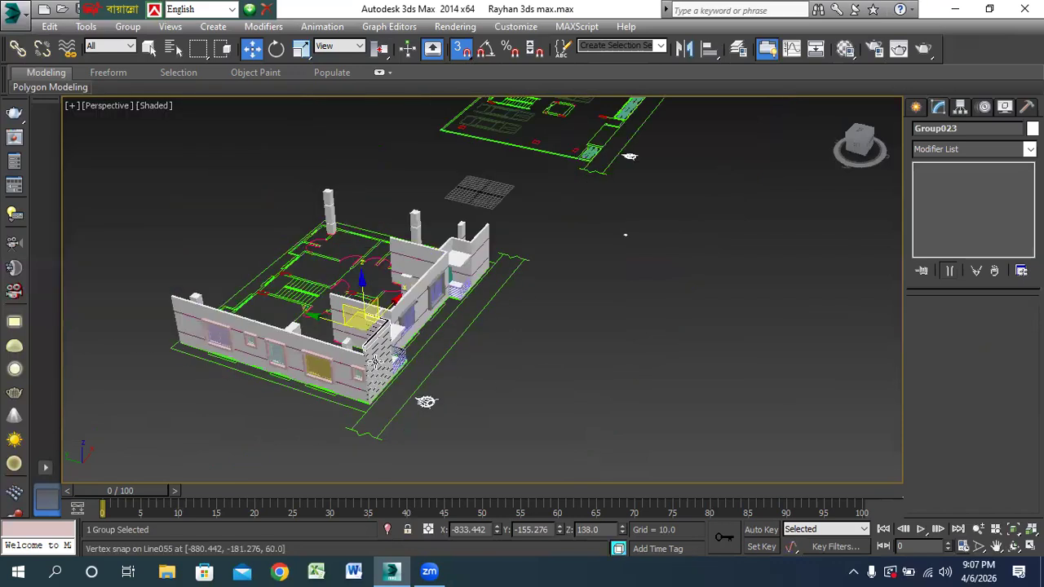
scroll(374, 362, up, 8)
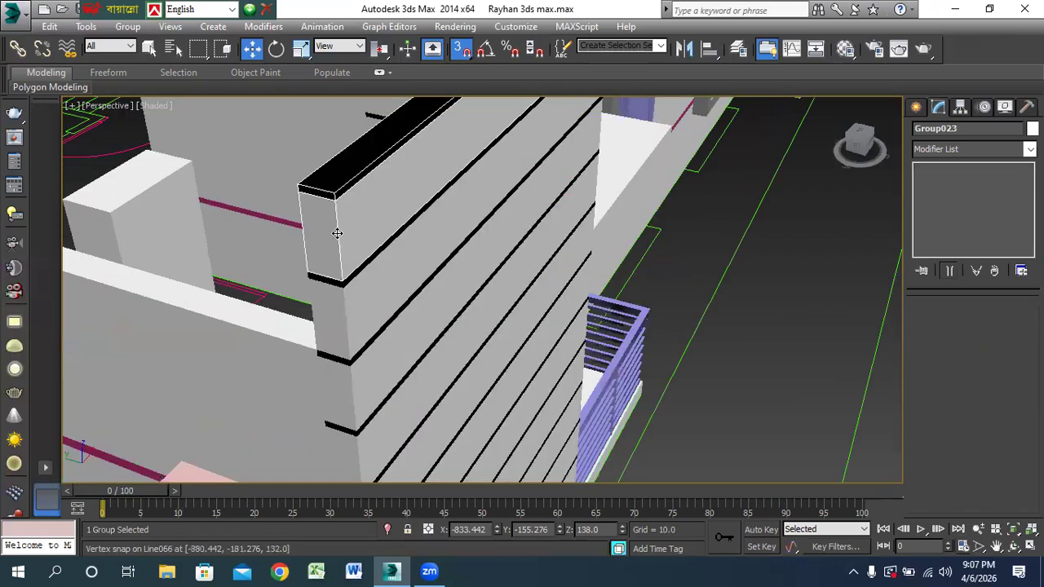
key(Delete)
click(354, 297)
key(Delete)
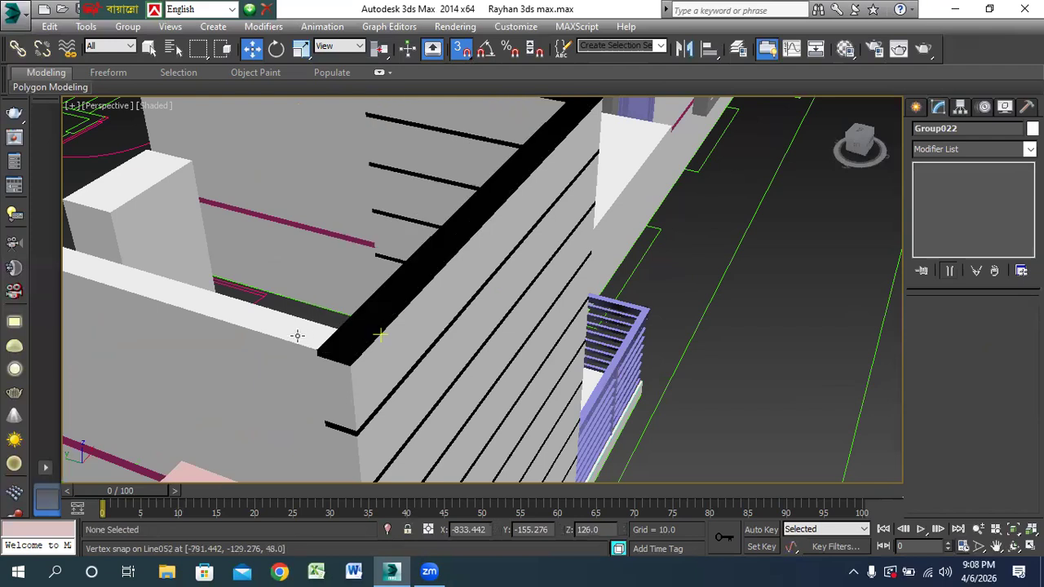
scroll(297, 335, down, 5)
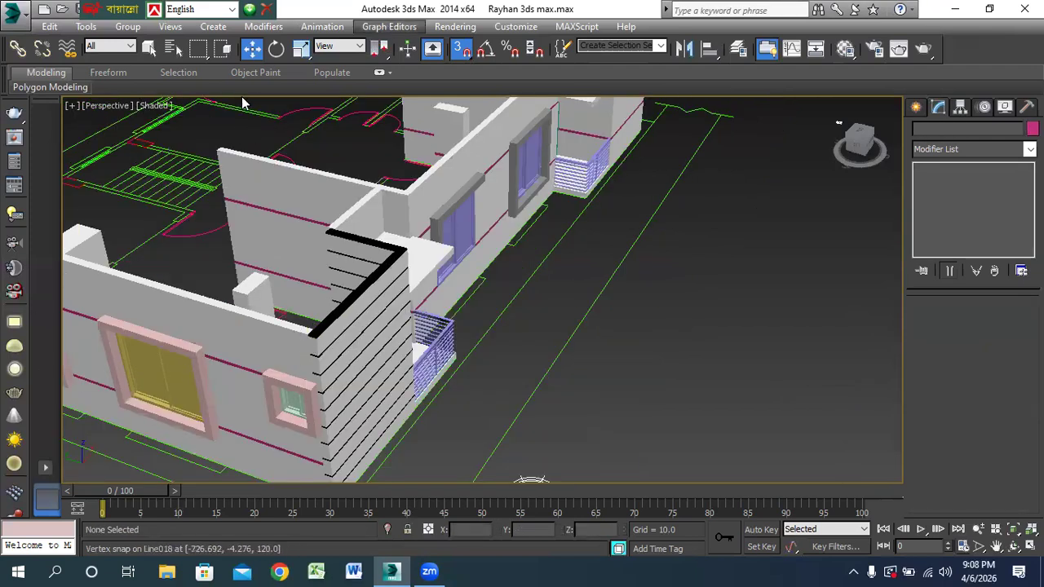
With snapping off, select all ten stacked wall groups at the corner, combine them into one group and clear the selection.
key(s)
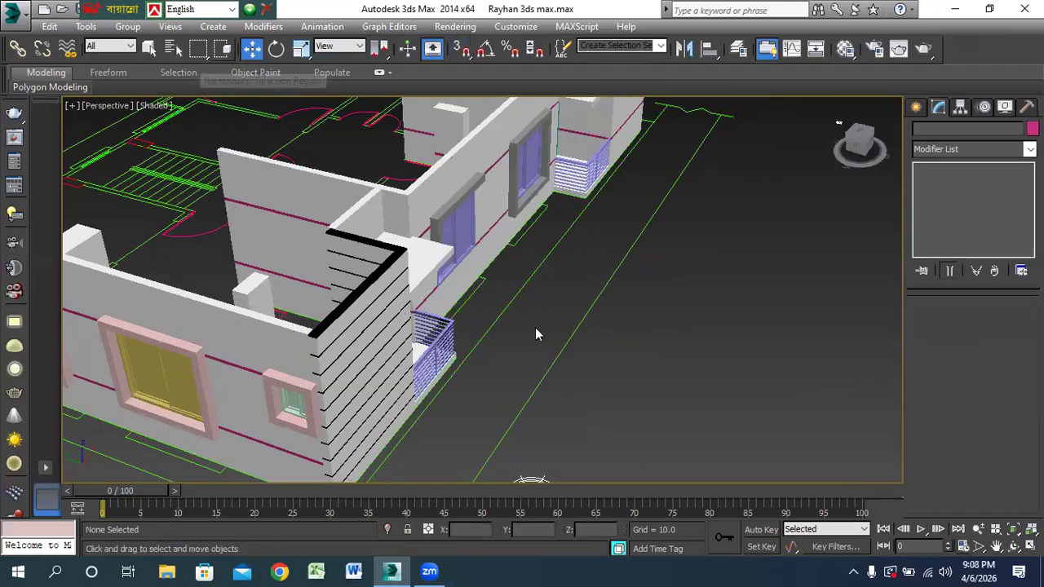
scroll(269, 352, down, 5)
scroll(278, 355, up, 8)
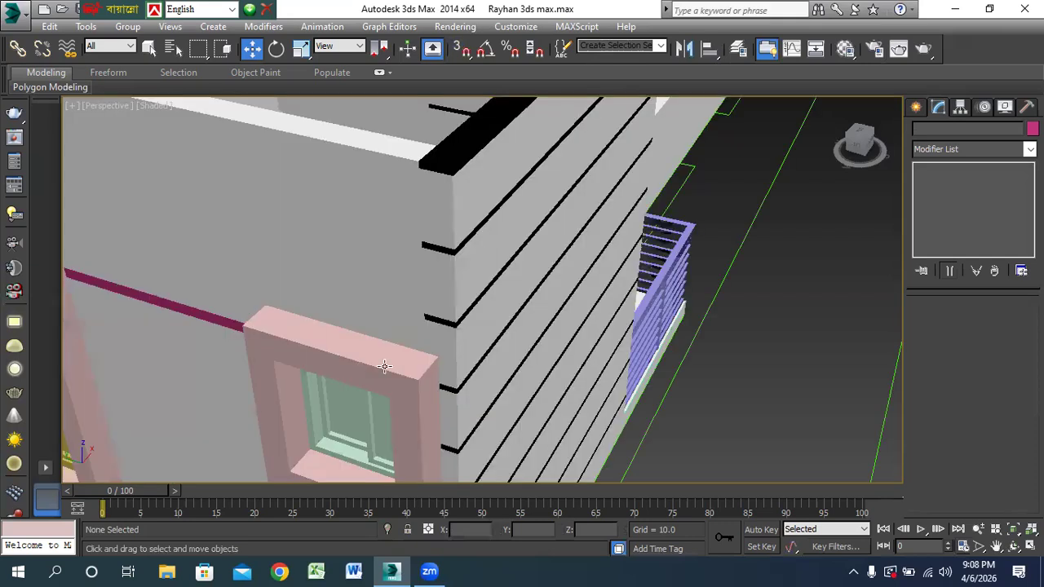
scroll(345, 332, down, 5)
click(376, 325)
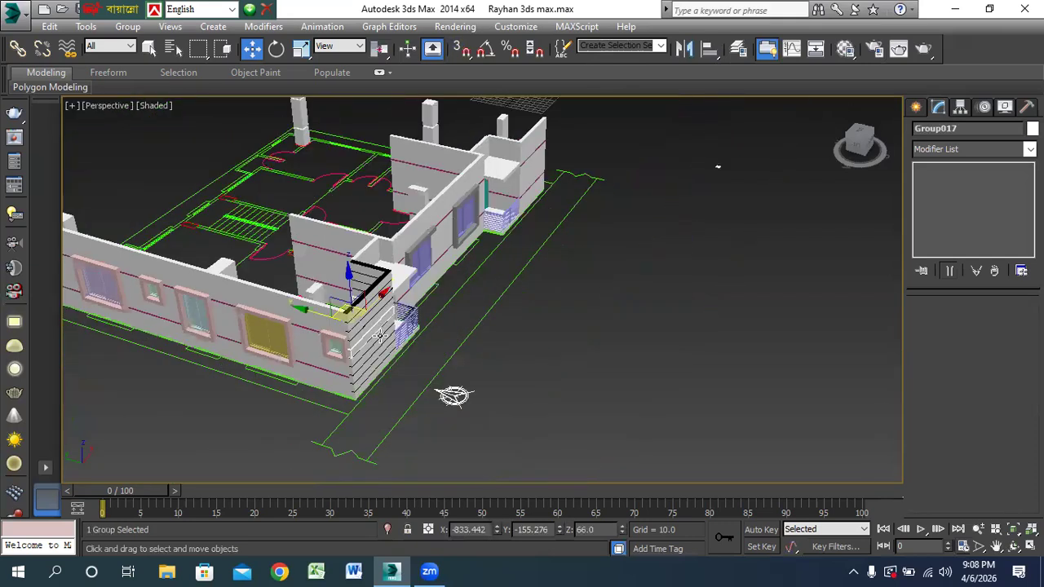
scroll(373, 354, up, 6)
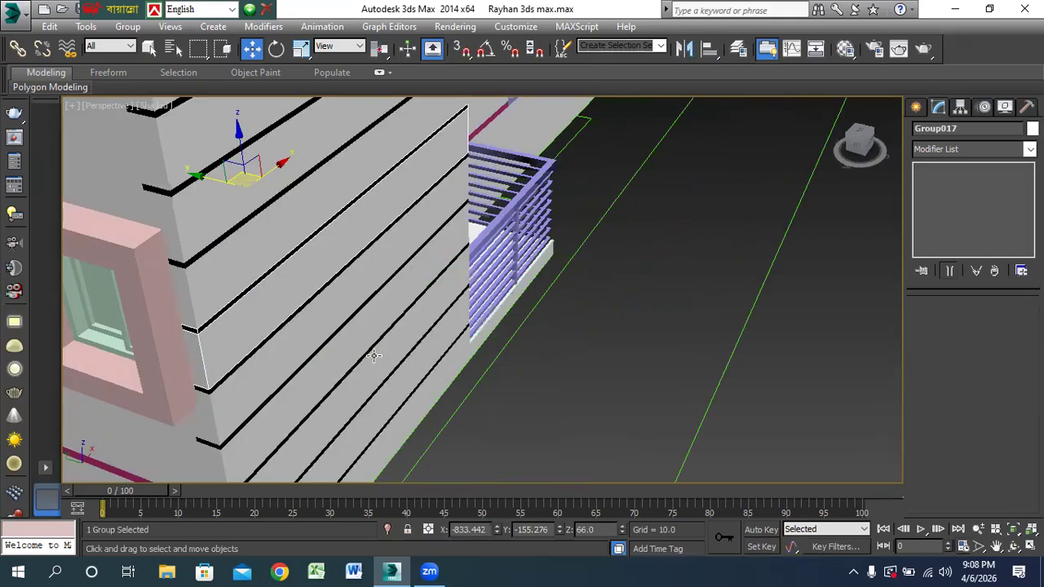
click(488, 443)
click(391, 424)
ctrl+click(379, 413)
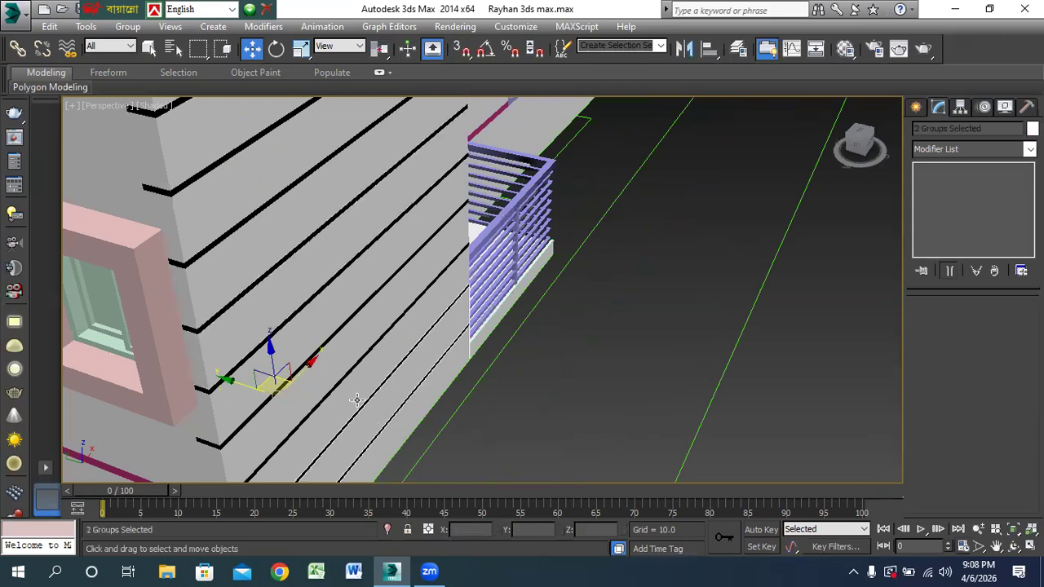
ctrl+click(335, 369)
ctrl+click(333, 370)
ctrl+click(311, 323)
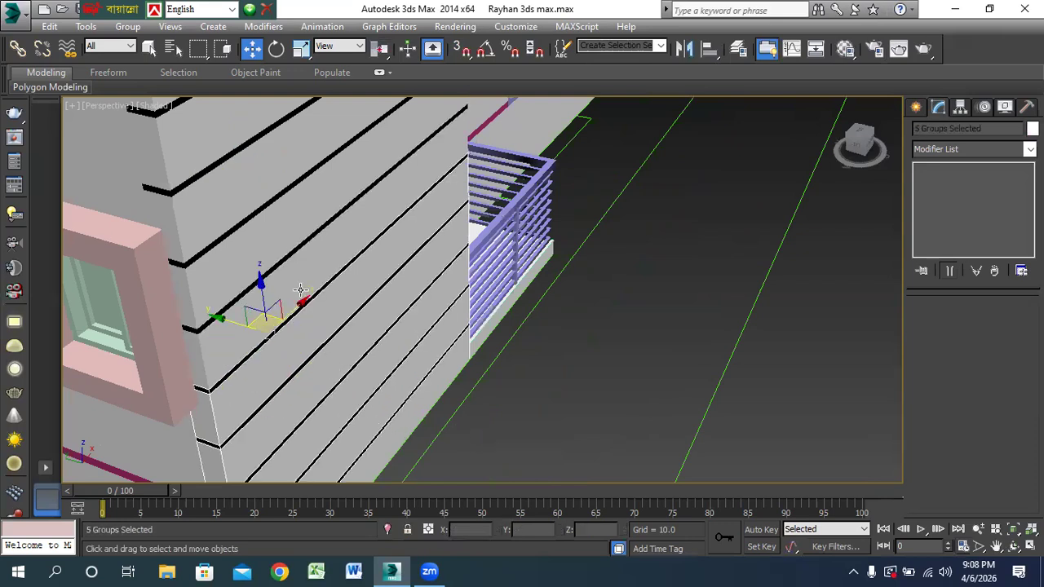
ctrl+click(301, 289)
ctrl+click(271, 244)
ctrl+click(246, 204)
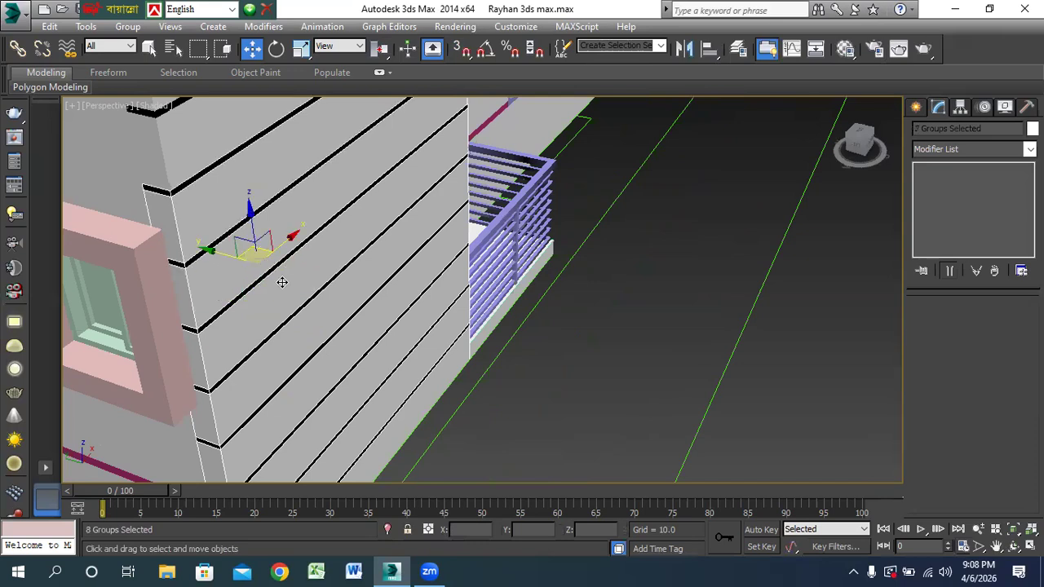
scroll(283, 282, down, 4)
scroll(296, 266, up, 1)
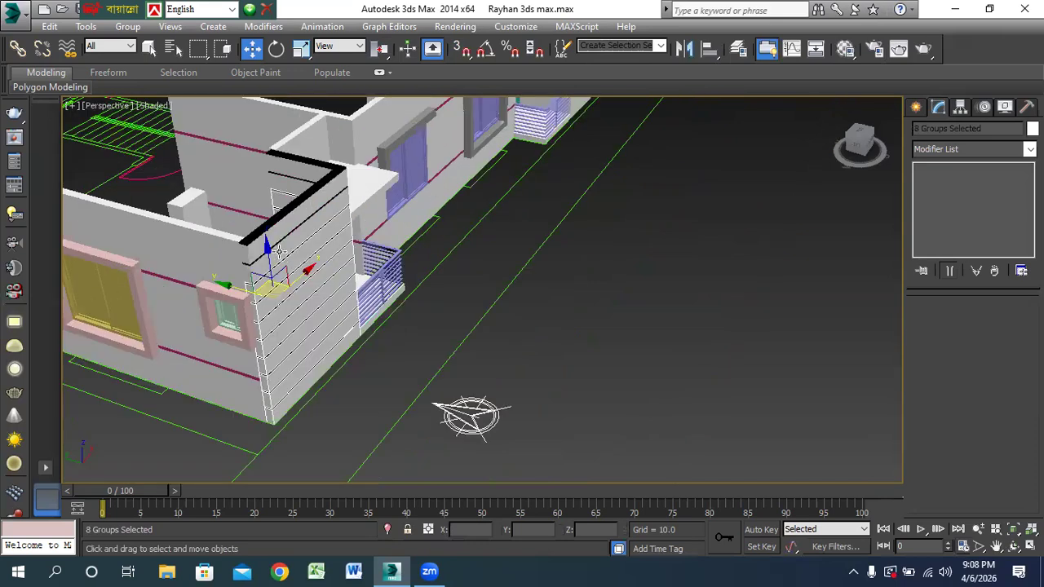
ctrl+click(277, 235)
ctrl+click(287, 214)
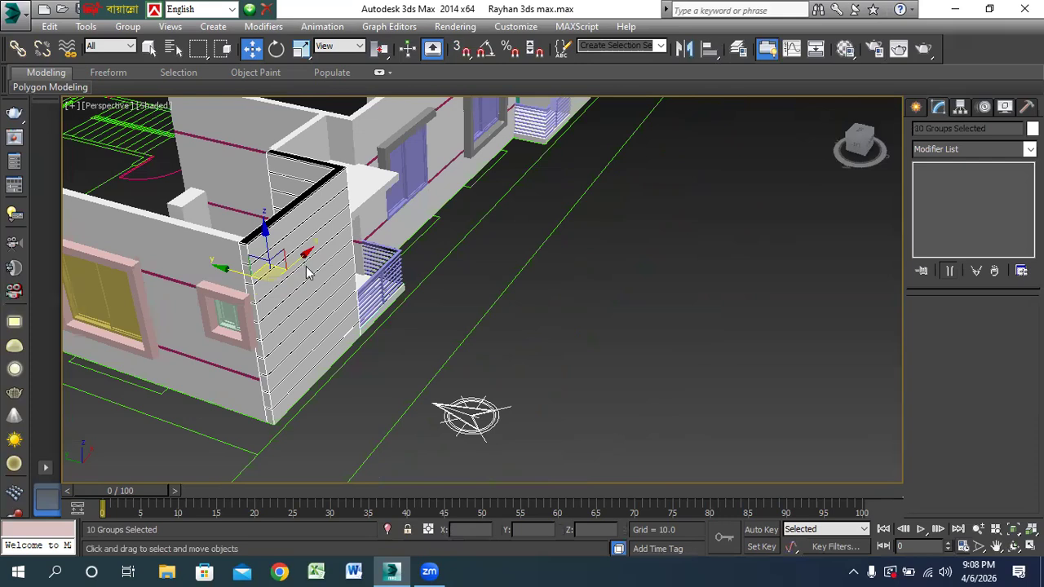
right_click(300, 260)
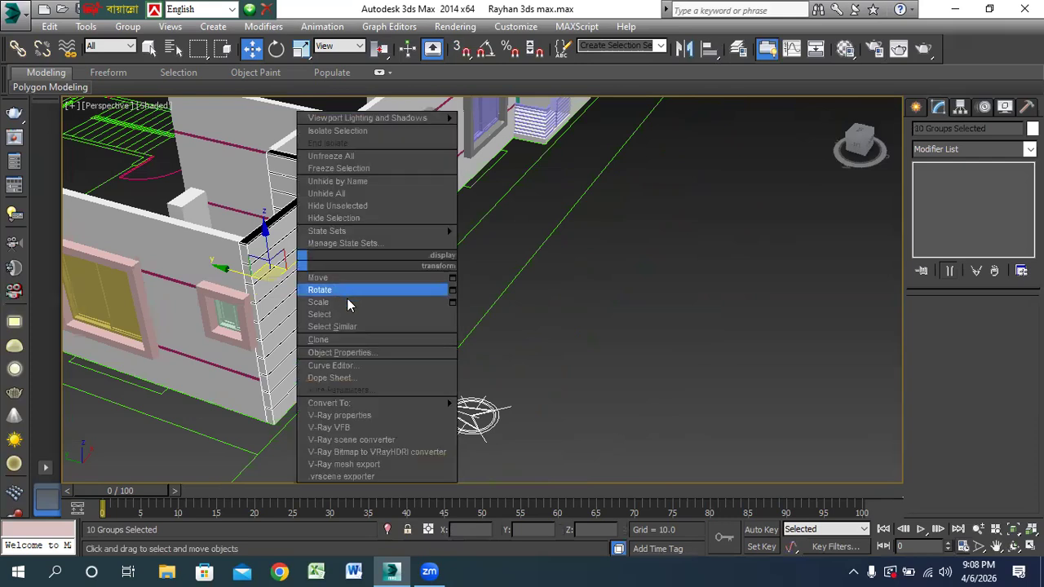
click(136, 30)
click(133, 28)
click(143, 44)
click(539, 313)
click(554, 376)
Delete the plain white side wall beyond the balcony at the far end of the building.
alt+middle_drag(561, 383, 559, 290)
scroll(557, 287, down, 6)
scroll(430, 270, up, 4)
alt+middle_drag(454, 307, 422, 271)
middle_drag(390, 313, 465, 452)
scroll(425, 247, up, 3)
scroll(425, 302, up, 2)
alt+middle_drag(468, 331, 652, 366)
middle_drag(485, 366, 138, 391)
scroll(137, 392, down, 2)
middle_drag(392, 359, 254, 378)
middle_drag(327, 397, 193, 481)
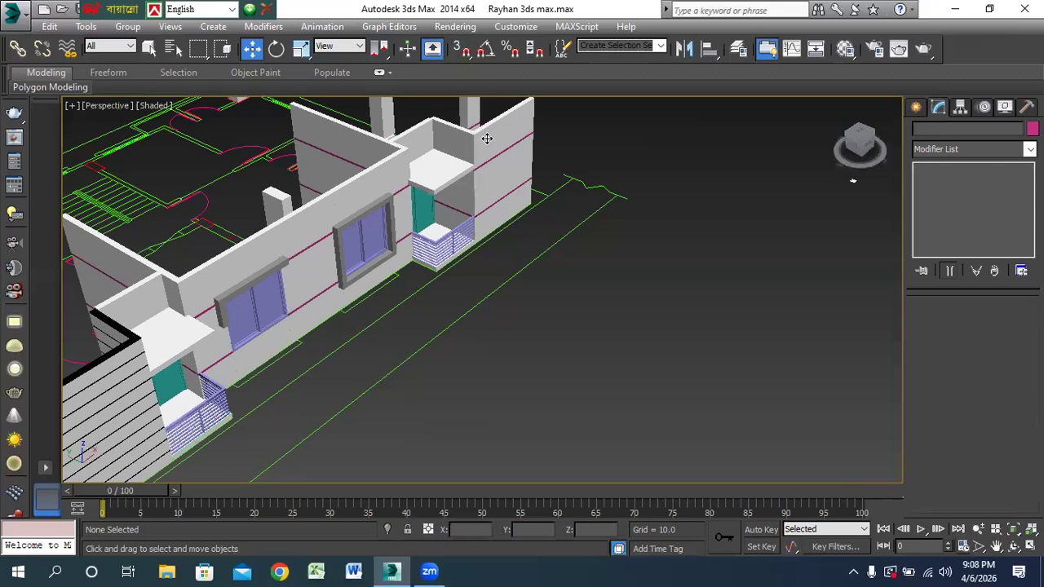
click(485, 137)
key(Delete)
Clone the striped corner wall group as a Copy and move it along the X axis past the far balcony.
scroll(523, 149, down, 2)
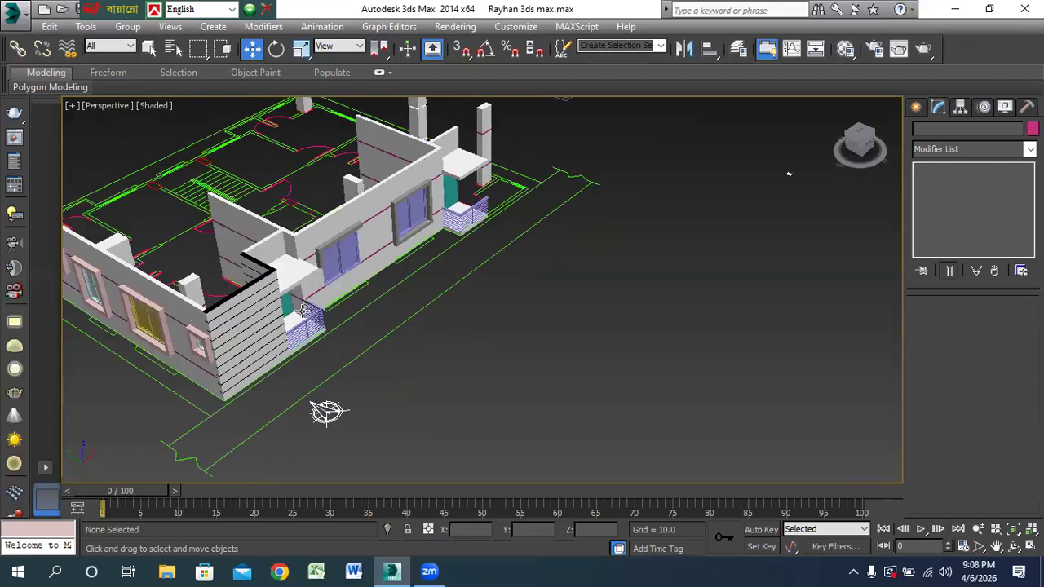
shift+drag(258, 325, 267, 334)
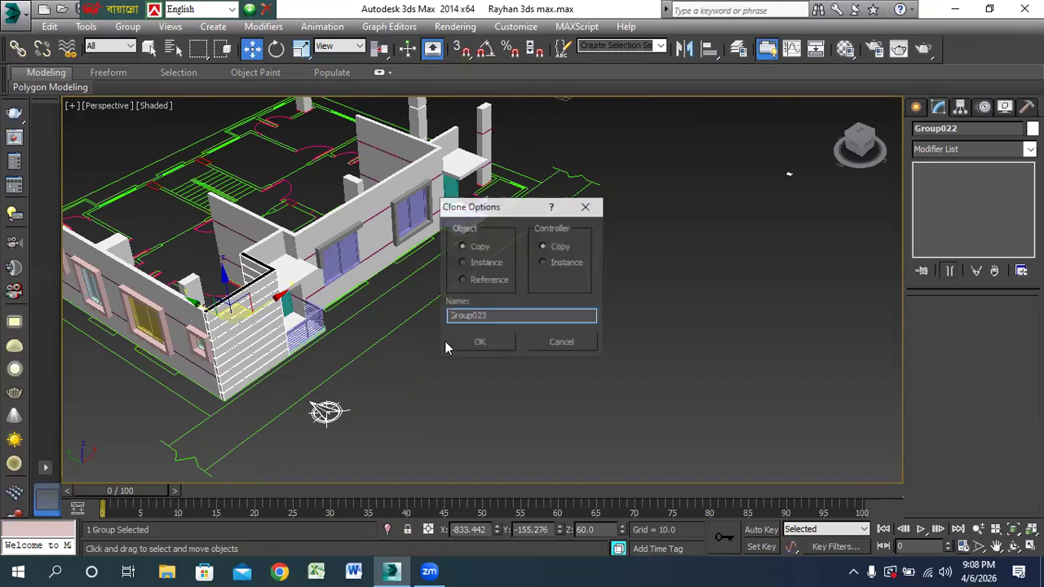
click(488, 342)
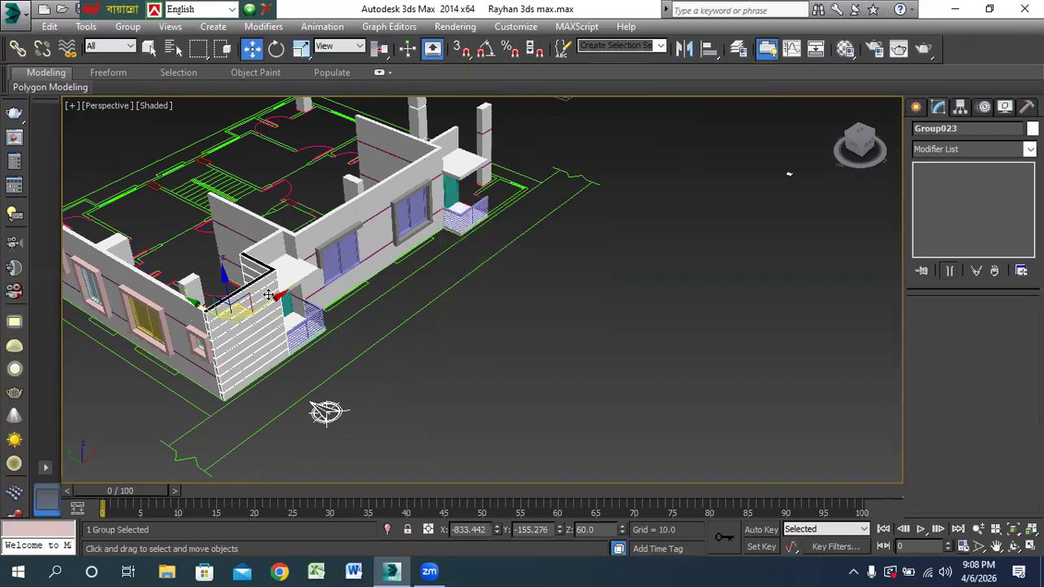
mouse_move(270, 299)
mouse_down()
mouse_move(294, 244)
mouse_move(545, 222)
mouse_move(549, 176)
mouse_up()
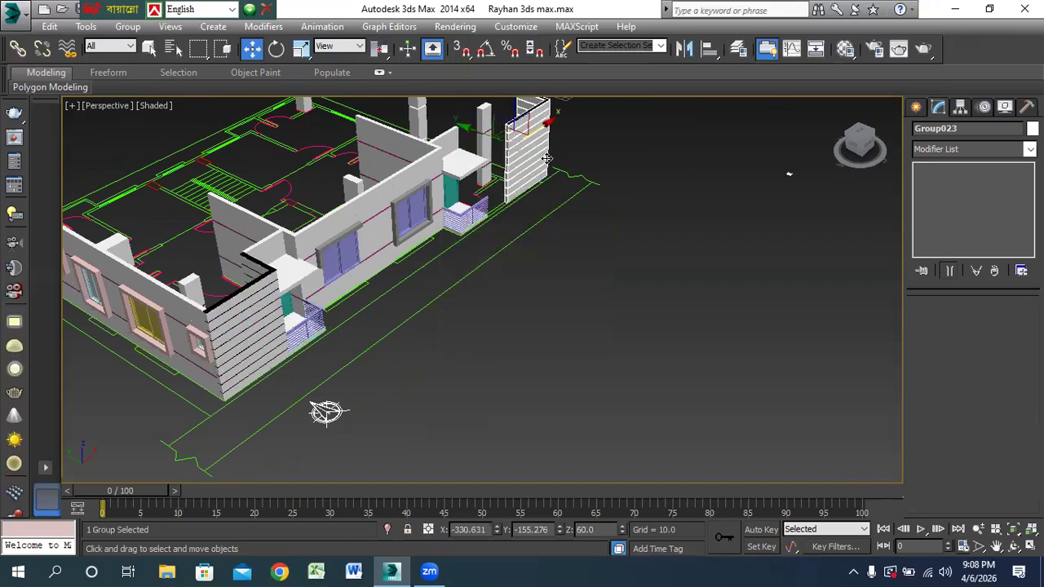
Mirror the copied striped wall on the X axis with No Clone.
scroll(548, 173, up, 3)
scroll(548, 173, up, 3)
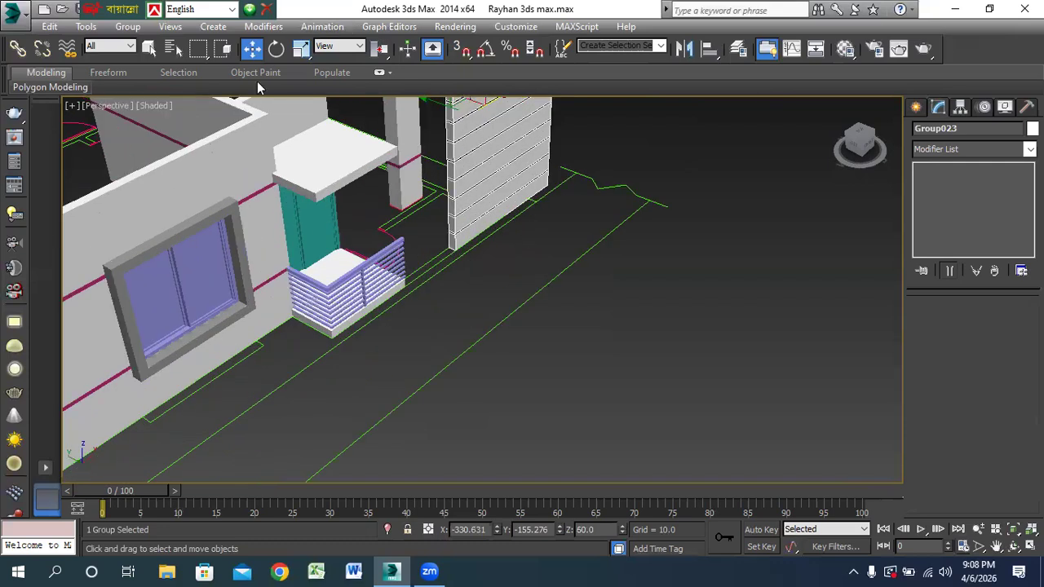
click(683, 48)
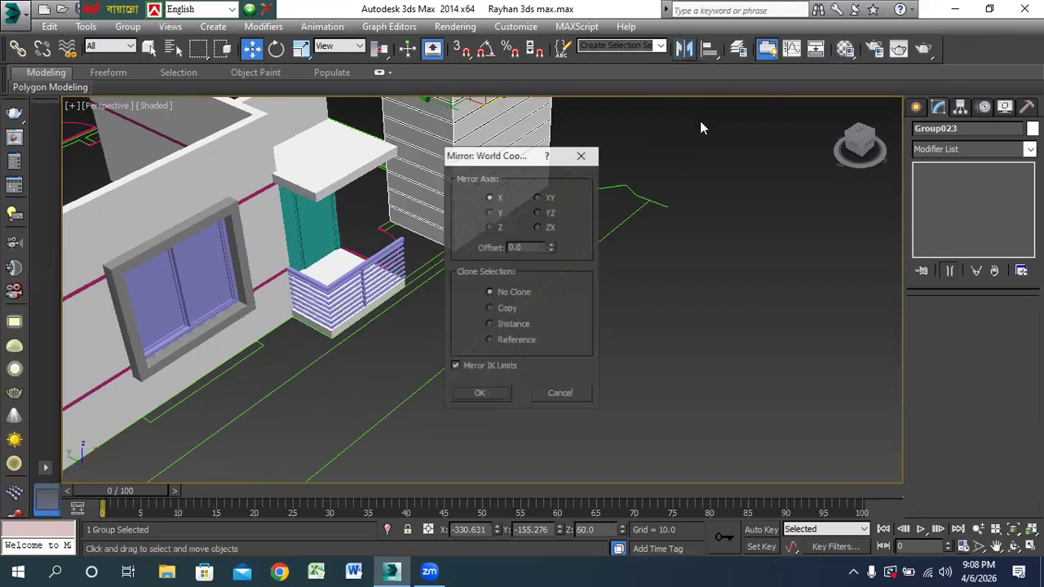
Move the mirrored wall back along X beside the far balcony and snap its outer base corner to the plan corner.
middle_drag(489, 333, 419, 455)
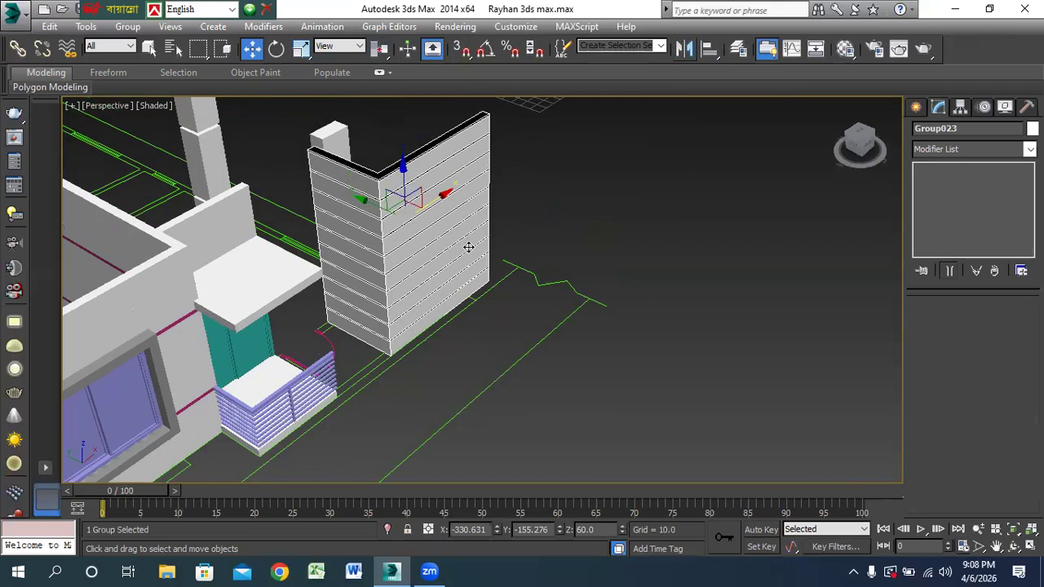
drag(437, 198, 377, 236)
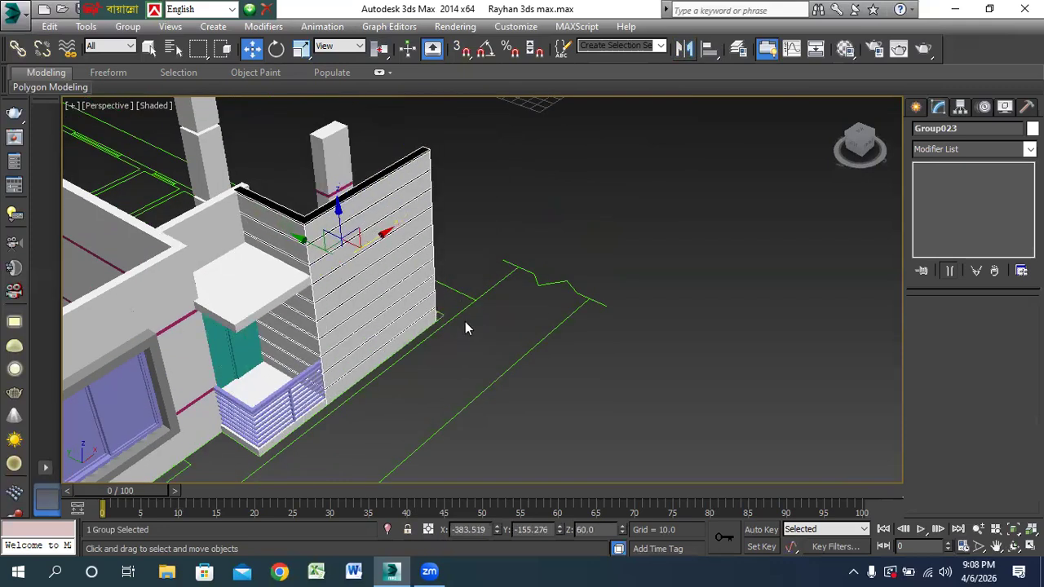
key(s)
scroll(466, 327, up, 5)
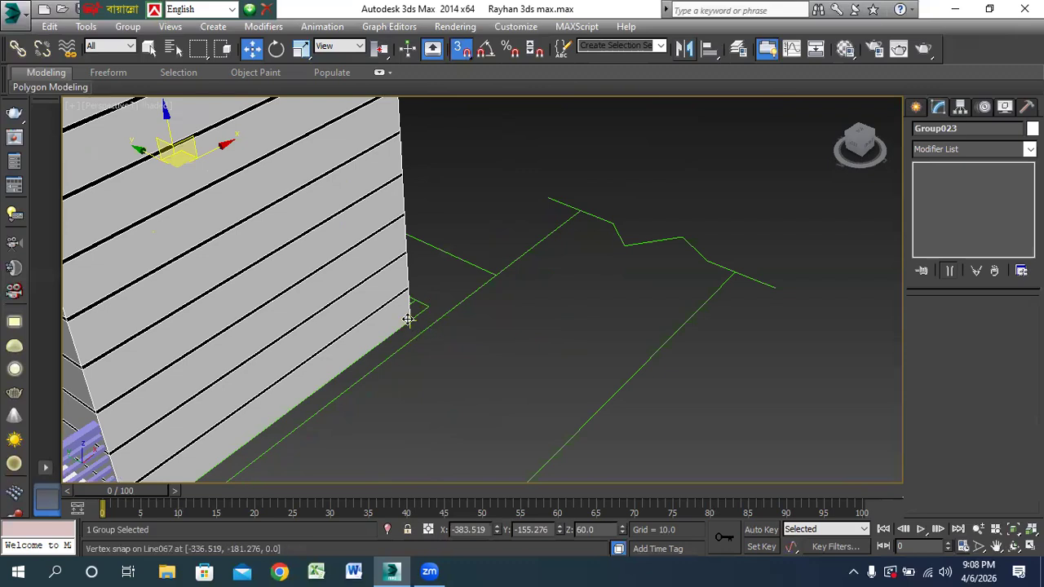
drag(408, 320, 426, 310)
scroll(445, 331, down, 4)
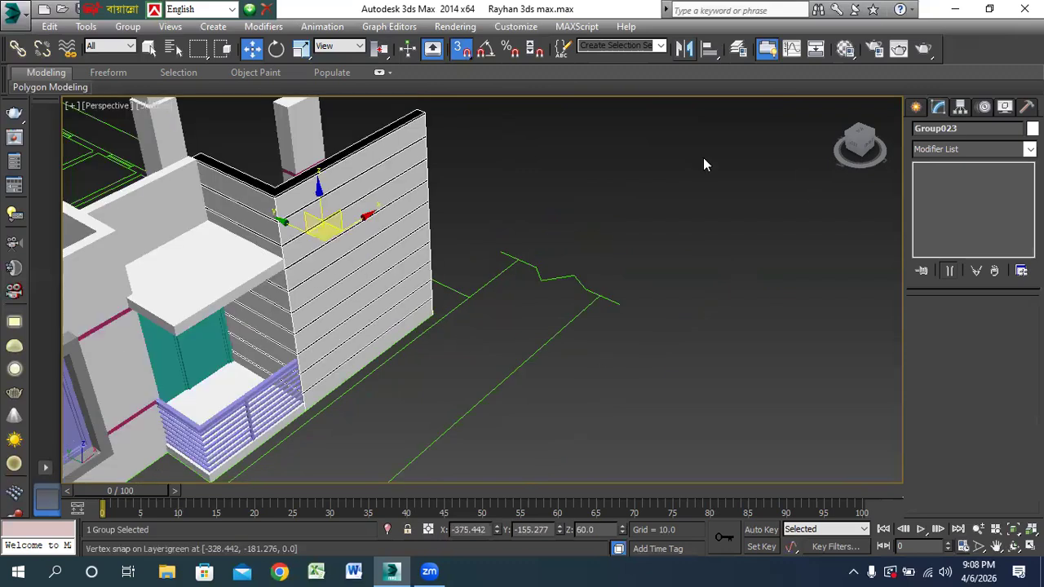
Turn off snapping, deselect the mirrored striped wall and check how it meets the far balcony.
key(s)
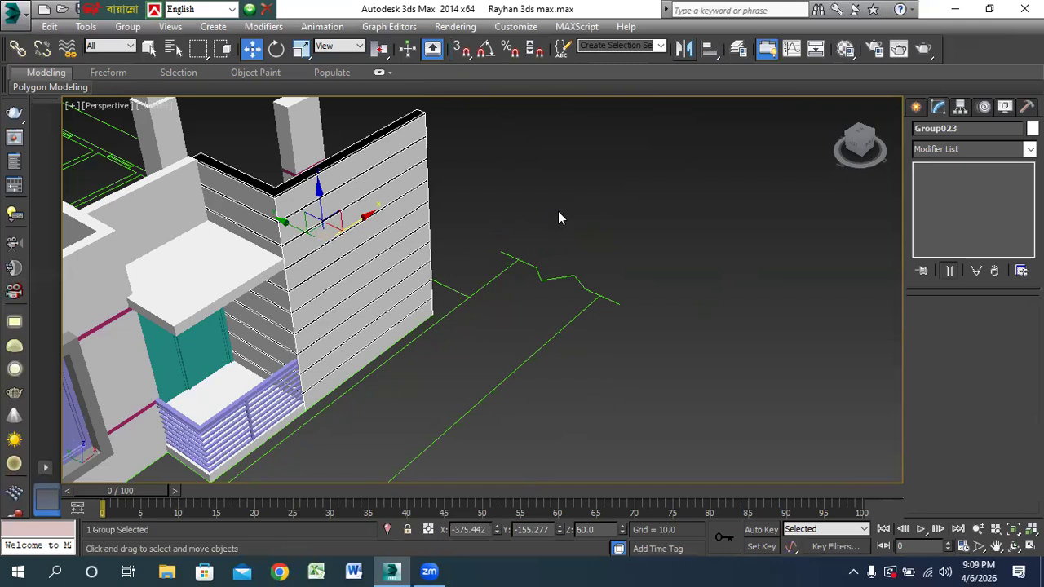
click(514, 230)
scroll(522, 228, down, 4)
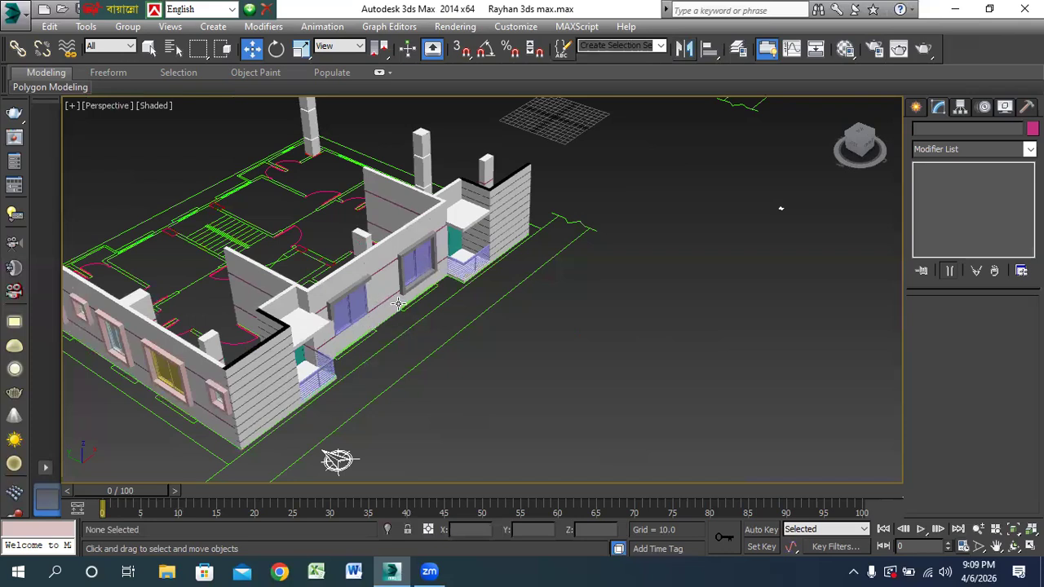
scroll(482, 237, up, 5)
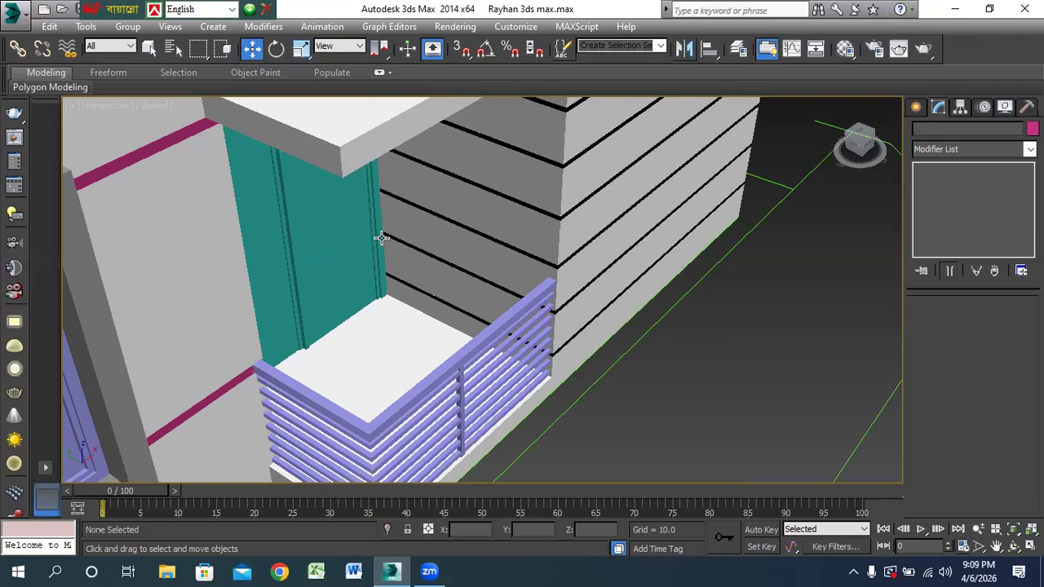
scroll(378, 233, down, 10)
scroll(458, 385, up, 2)
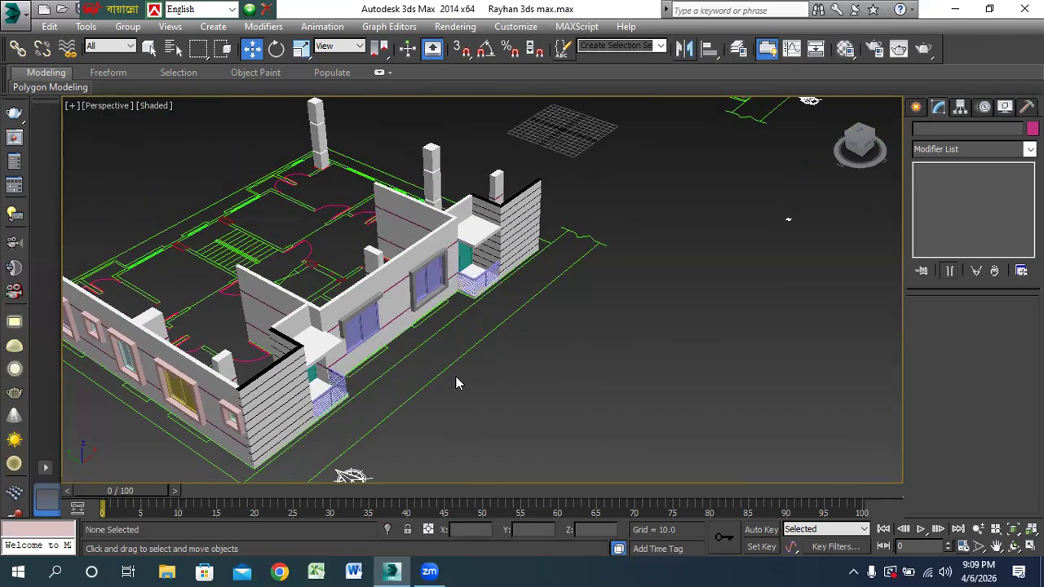
Save the scene under an incremented file name ending in 01.
click(22, 17)
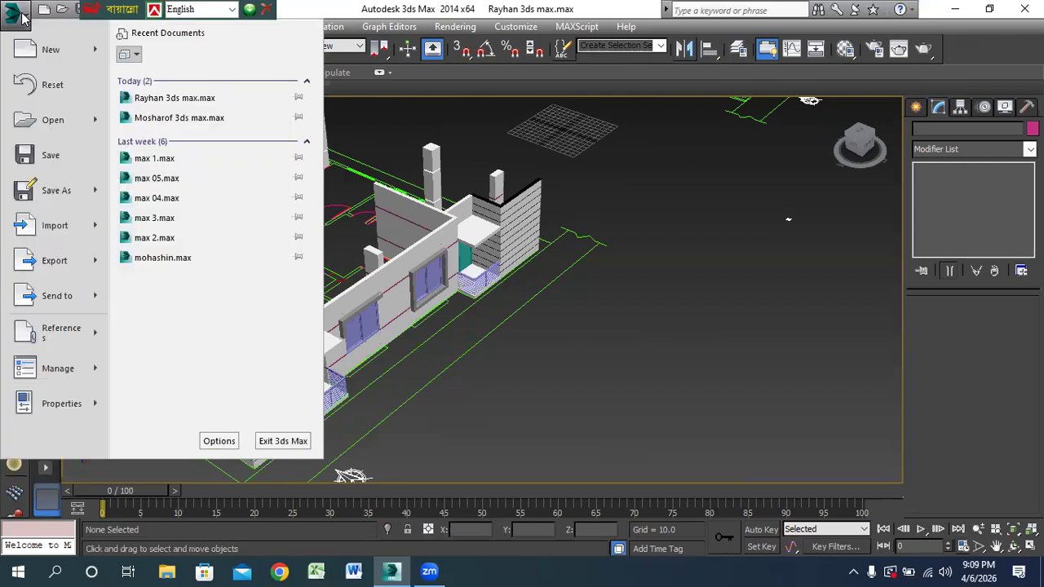
click(72, 196)
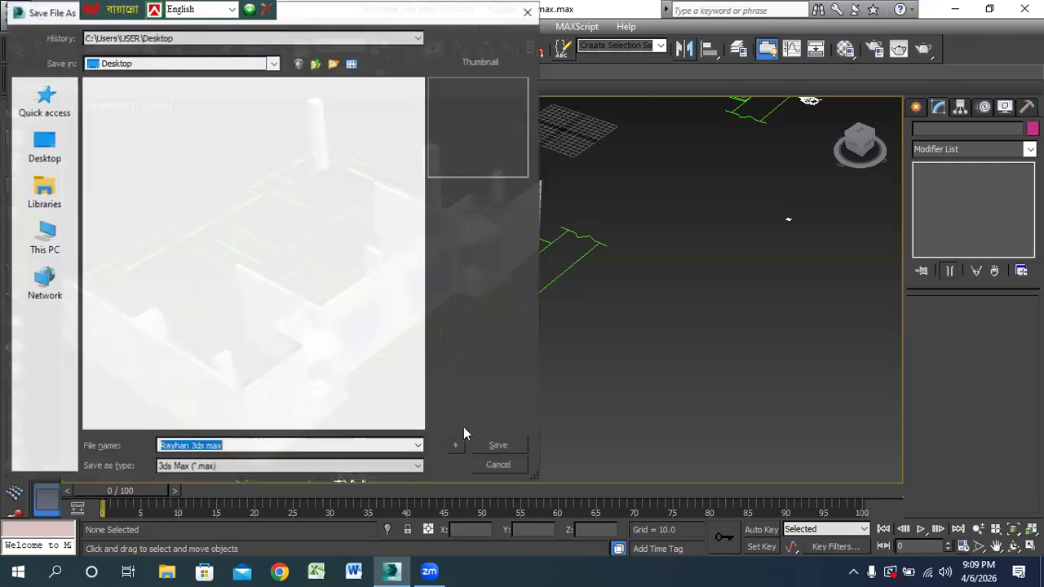
click(456, 446)
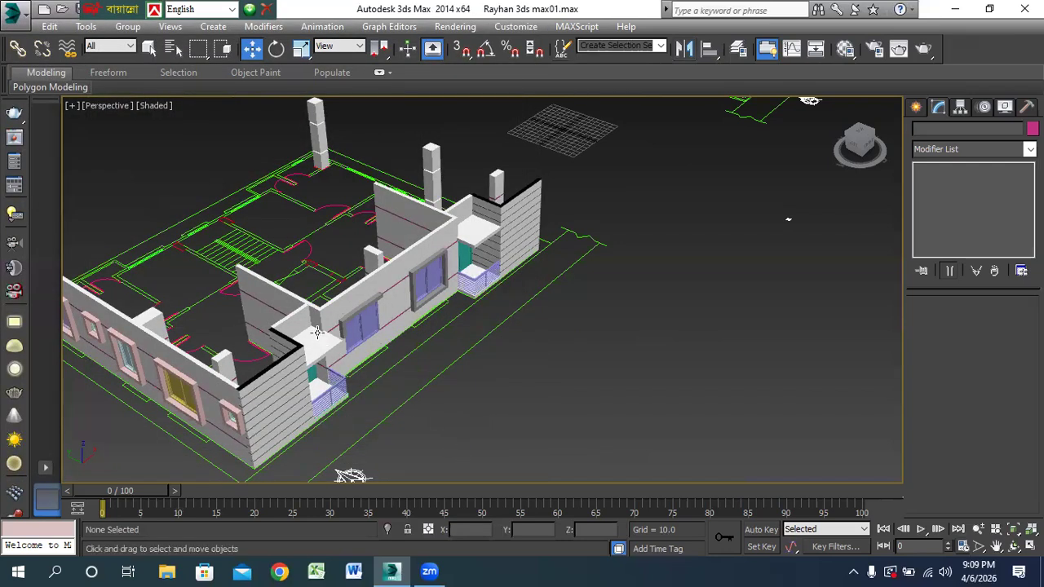
Group all of the storey's geometry under the default name, hiding shapes during selection to keep the plan lines out.
scroll(319, 335, down, 5)
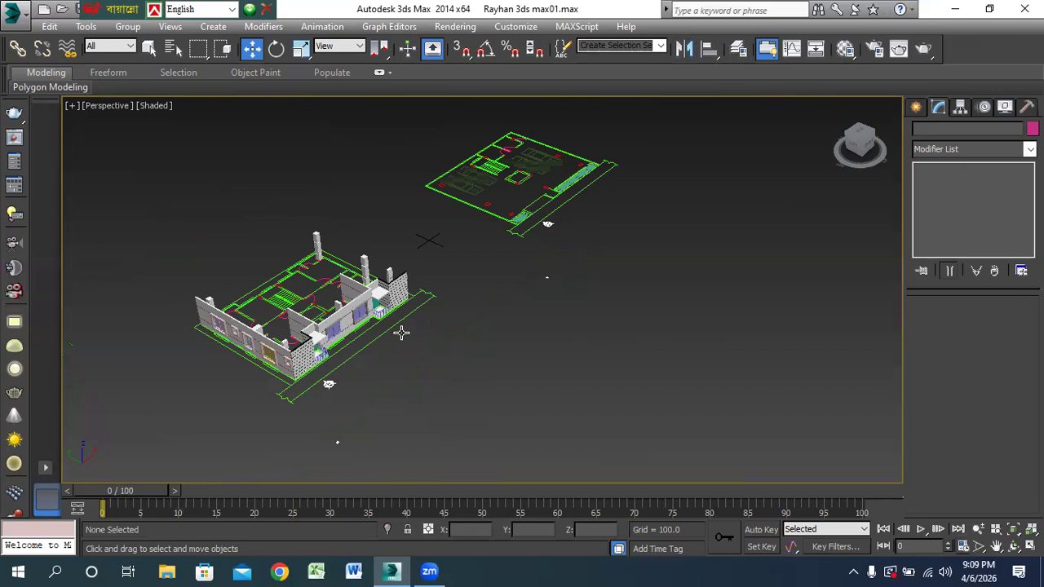
click(1006, 107)
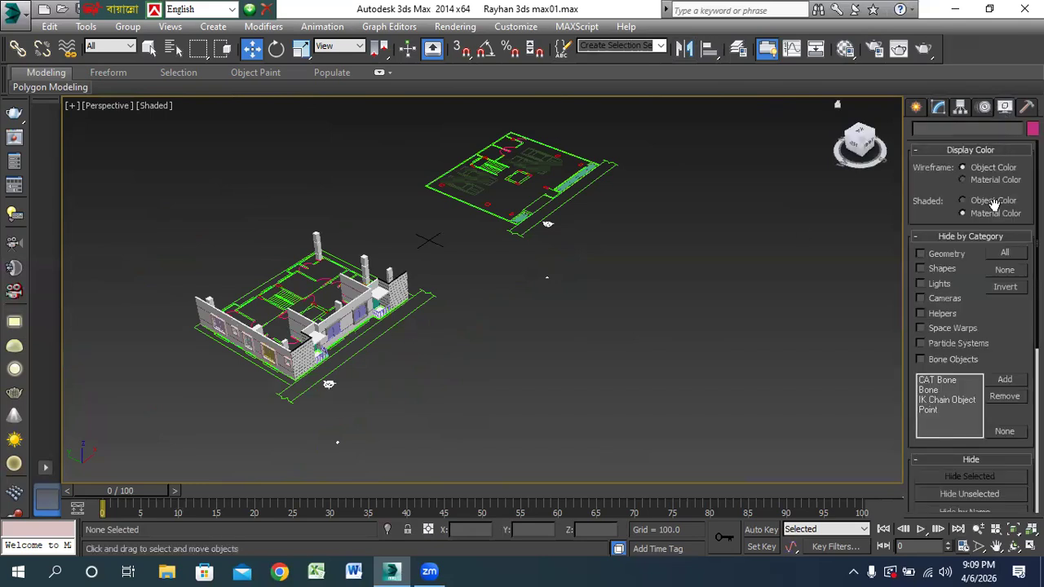
click(936, 268)
drag(167, 387, 140, 400)
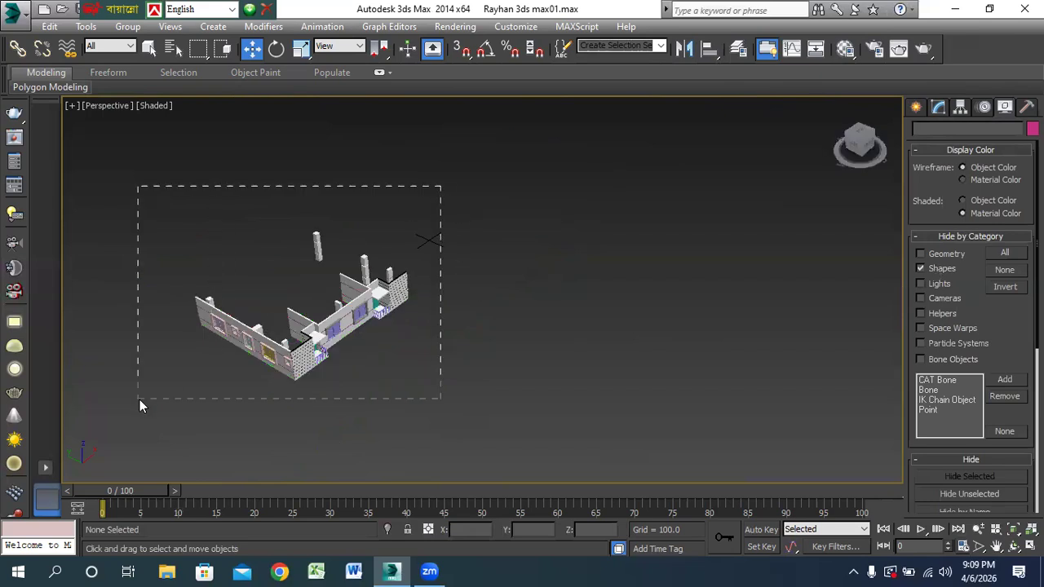
click(128, 27)
key(Return)
click(526, 311)
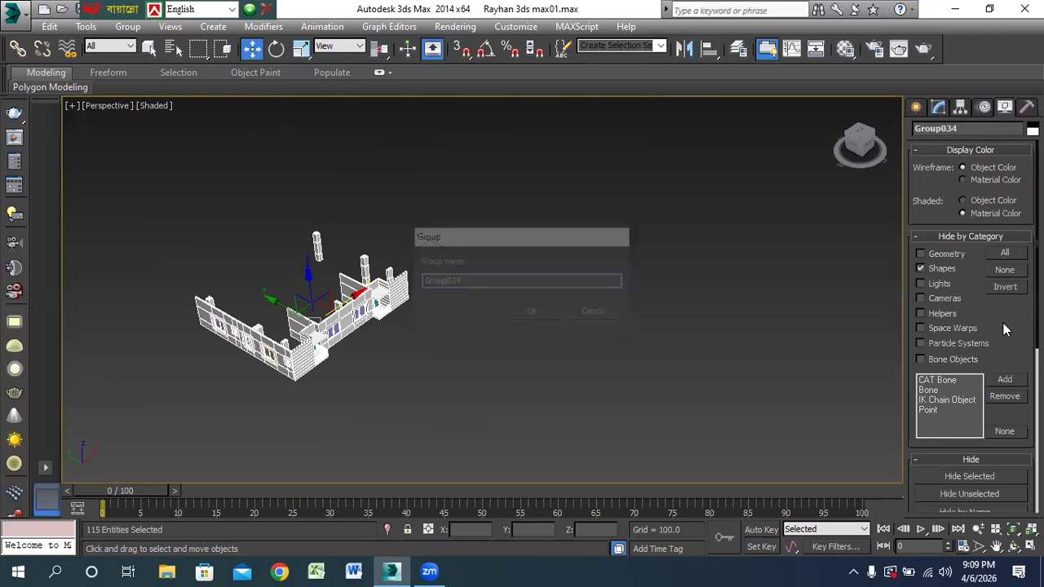
click(951, 271)
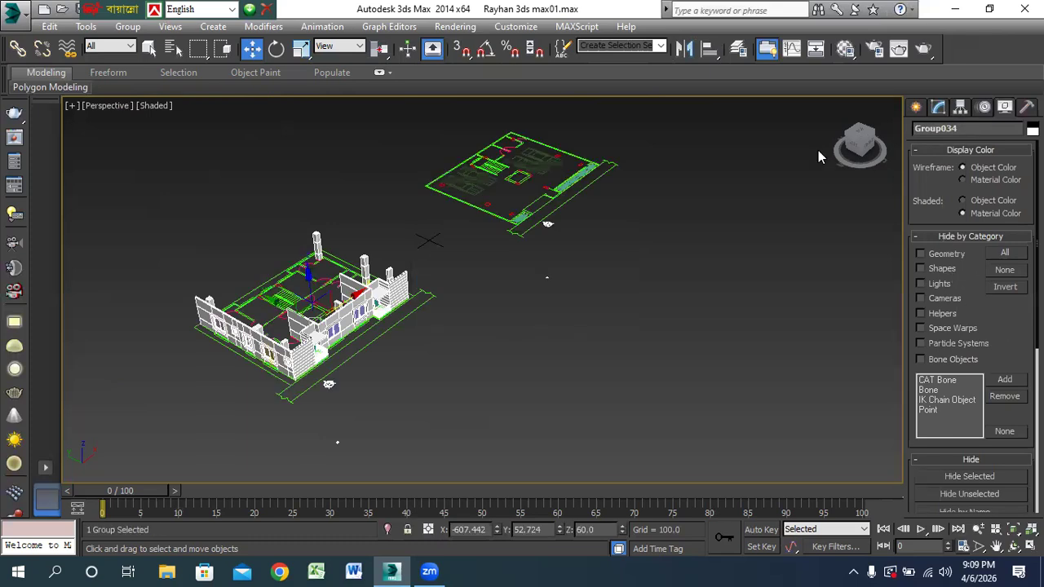
Array the storey group as Copy with a 120 incremental Z move and a 1D count of 7.
click(89, 26)
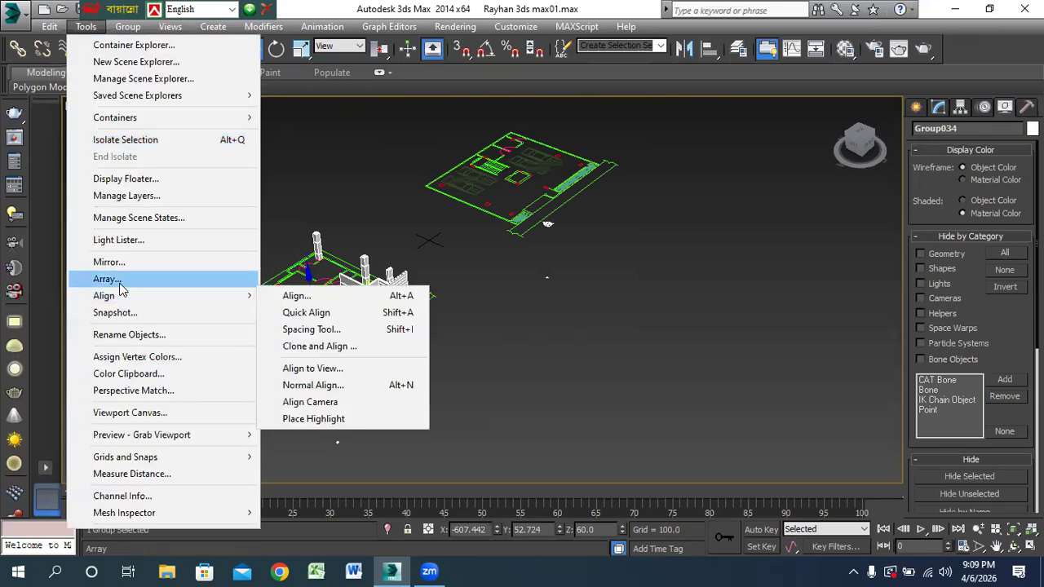
click(120, 282)
double_click(411, 215)
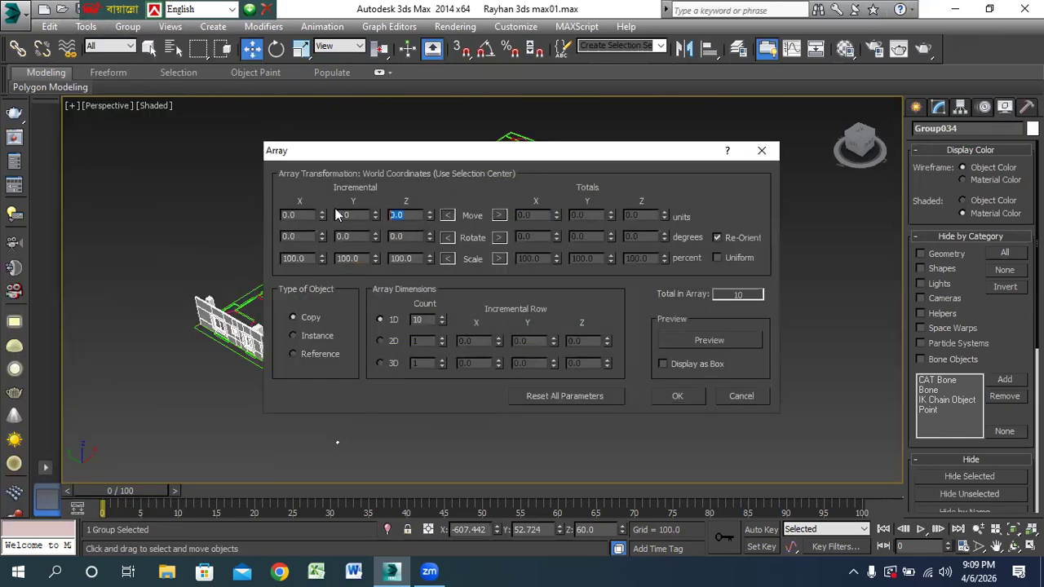
click(424, 320)
drag(556, 150, 372, 151)
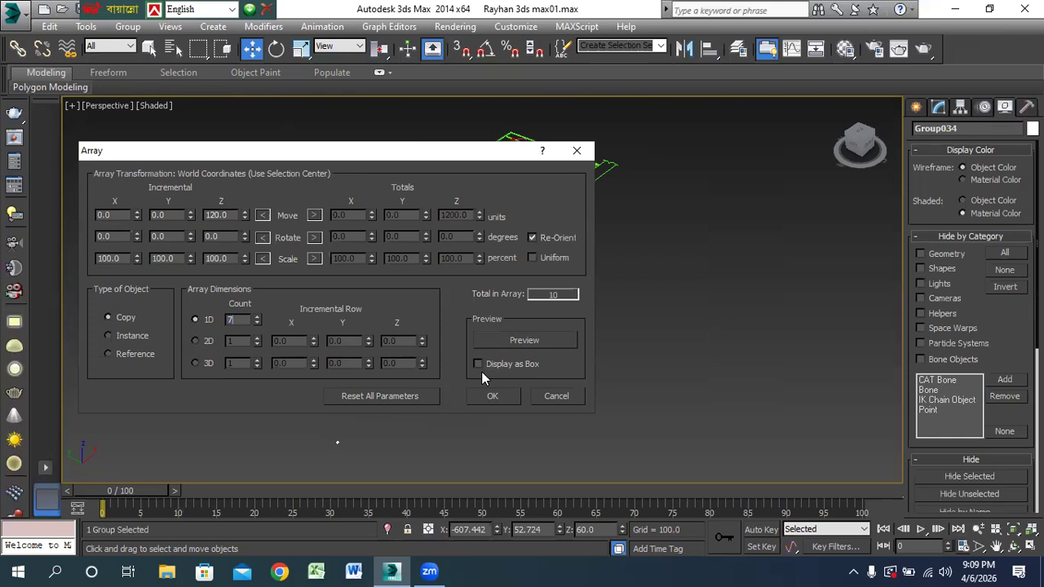
click(489, 397)
click(172, 249)
Examine the stacked storeys from several angles, checking the balconies, windows and striped corner walls.
scroll(319, 242, up, 5)
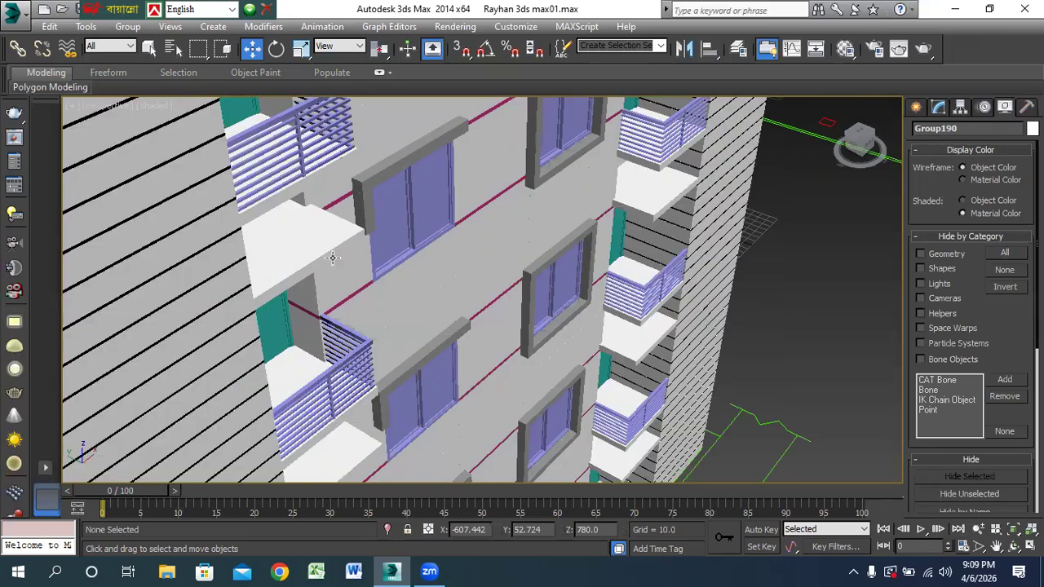
scroll(331, 258, down, 3)
scroll(351, 263, up, 3)
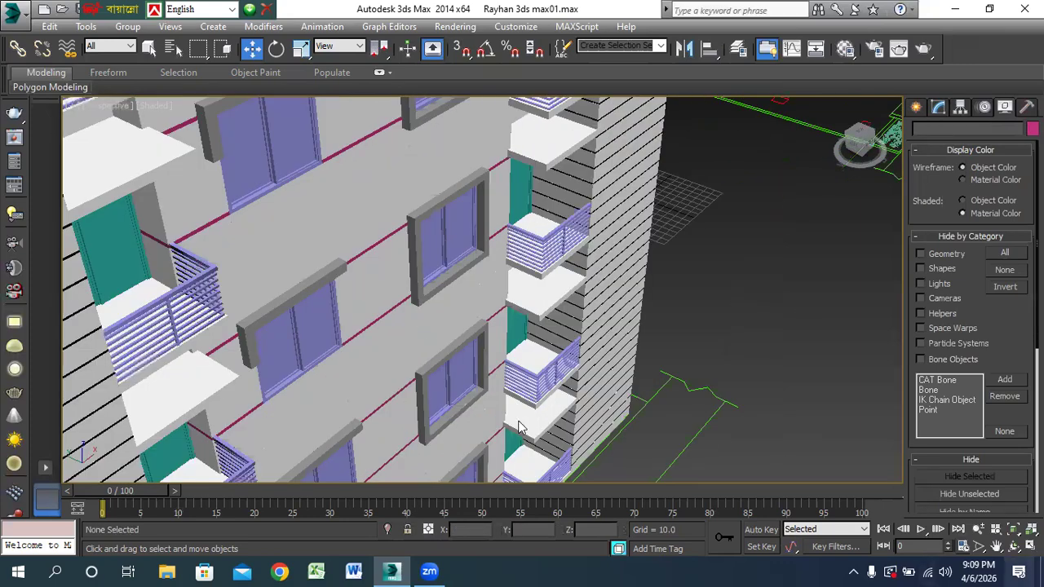
scroll(432, 343, down, 8)
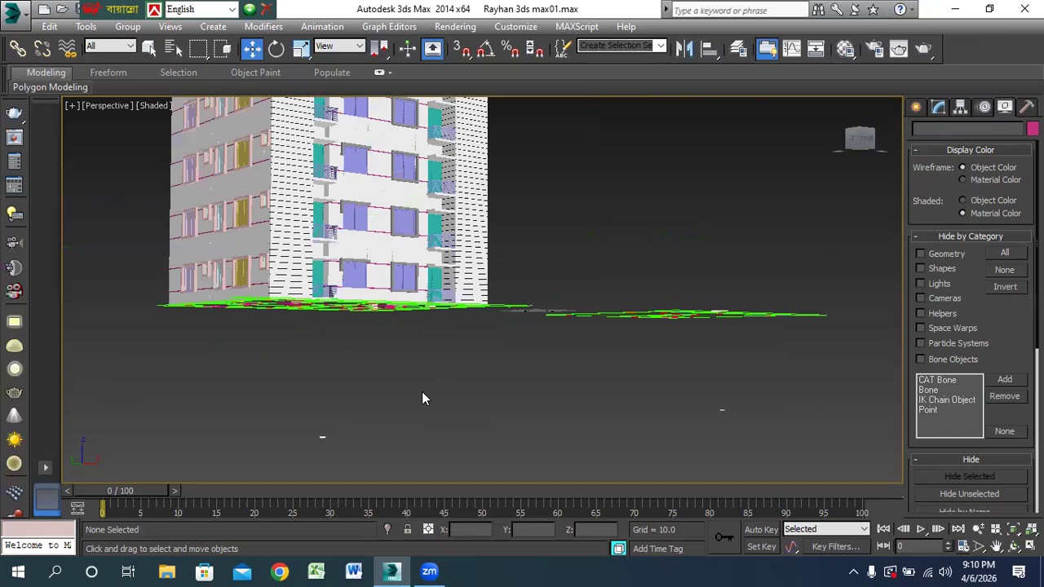
scroll(405, 353, up, 3)
scroll(405, 353, up, 3)
scroll(400, 345, down, 3)
scroll(403, 349, up, 4)
alt+middle_drag(351, 366, 303, 357)
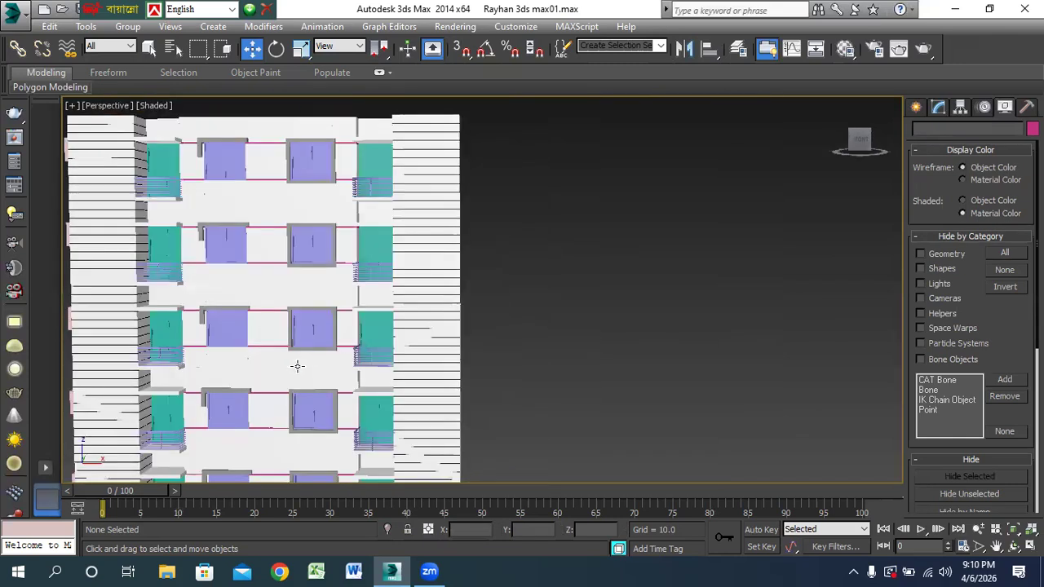
scroll(297, 366, down, 3)
scroll(221, 359, up, 2)
scroll(349, 397, up, 3)
alt+middle_drag(350, 397, 478, 301)
scroll(436, 245, up, 4)
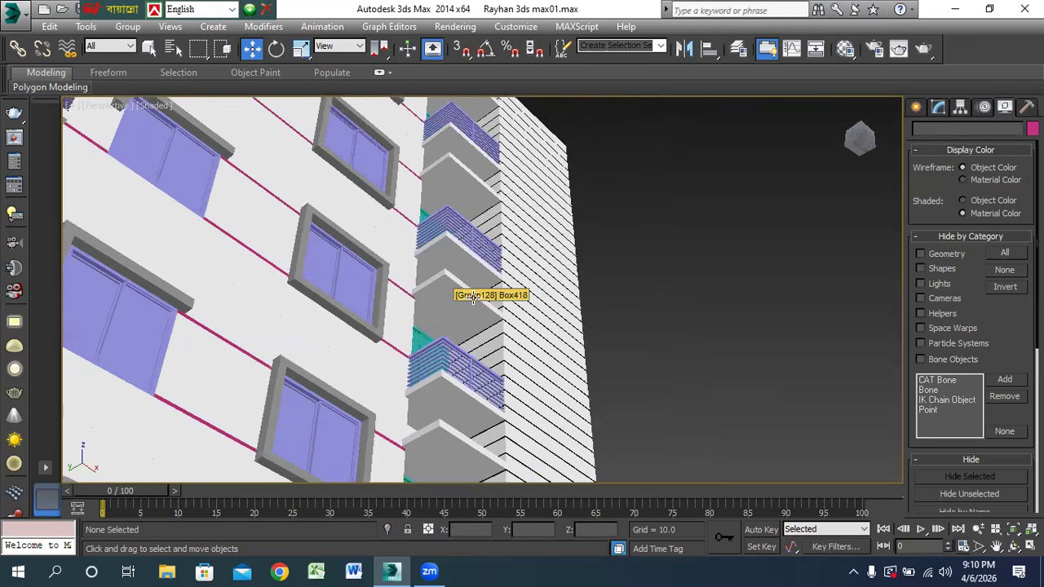
scroll(462, 303, down, 5)
scroll(459, 313, up, 2)
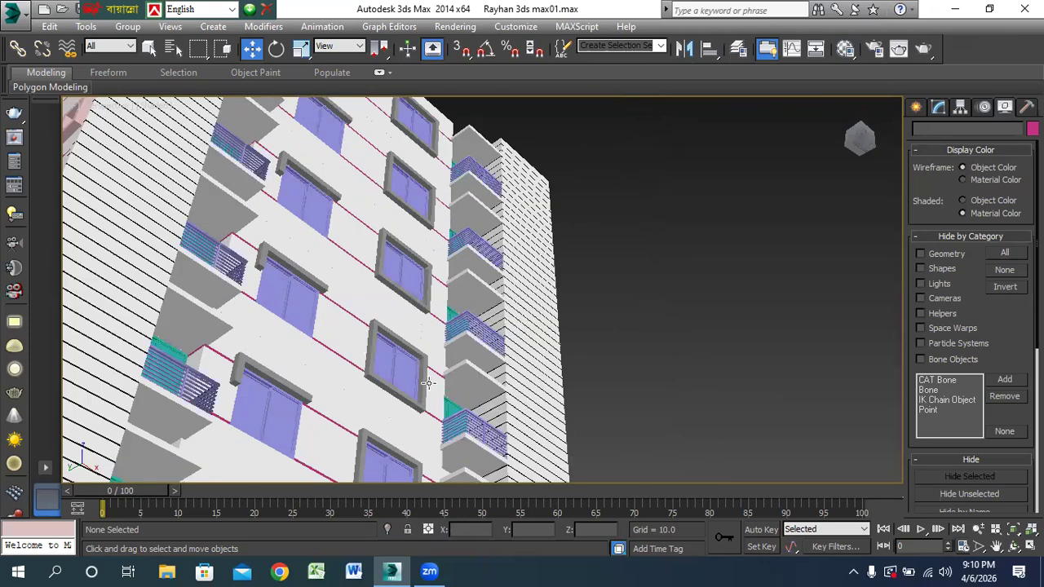
scroll(459, 322, down, 3)
middle_drag(378, 347, 491, 359)
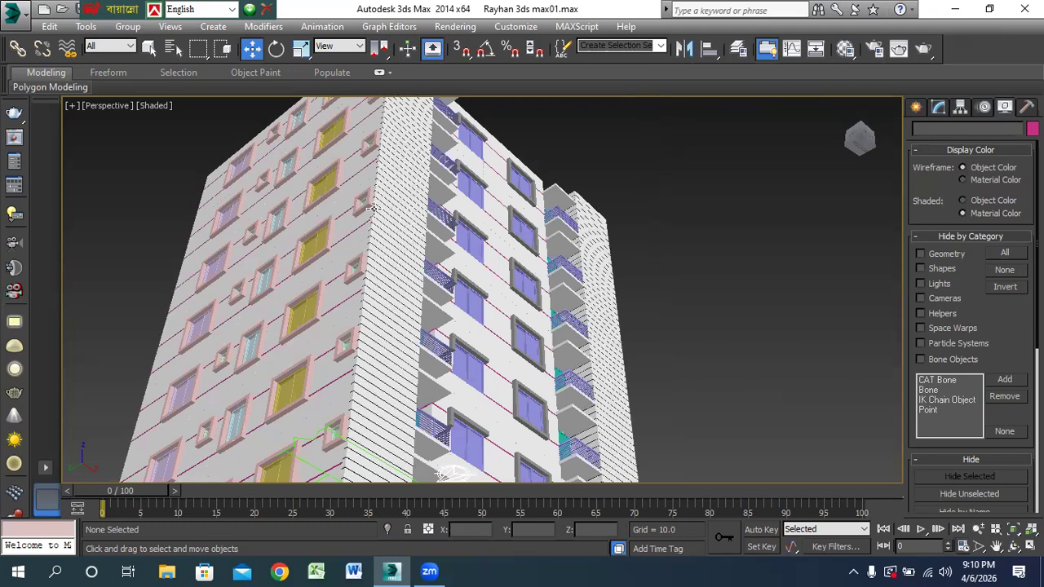
alt+middle_drag(372, 209, 692, 239)
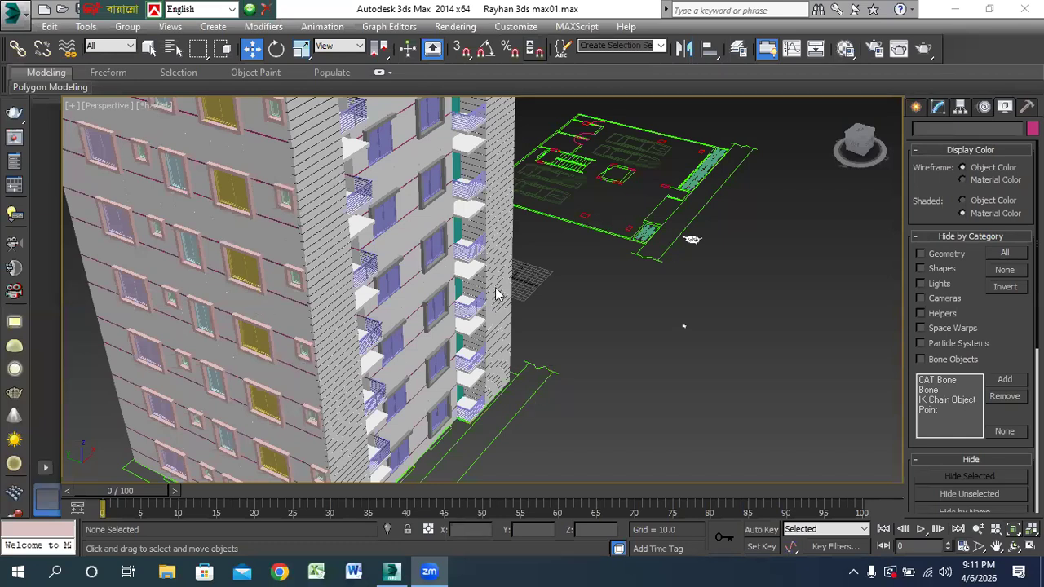
scroll(359, 285, down, 3)
scroll(361, 284, down, 2)
scroll(382, 269, up, 5)
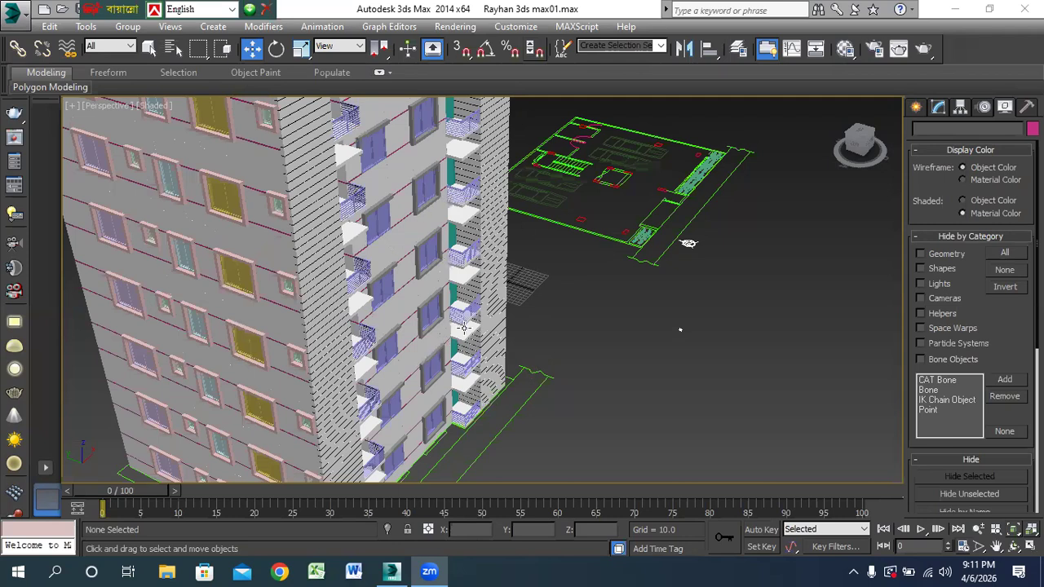
Inspect the separate ground-floor plan beside the tower and compare it with the whole building.
scroll(345, 254, down, 3)
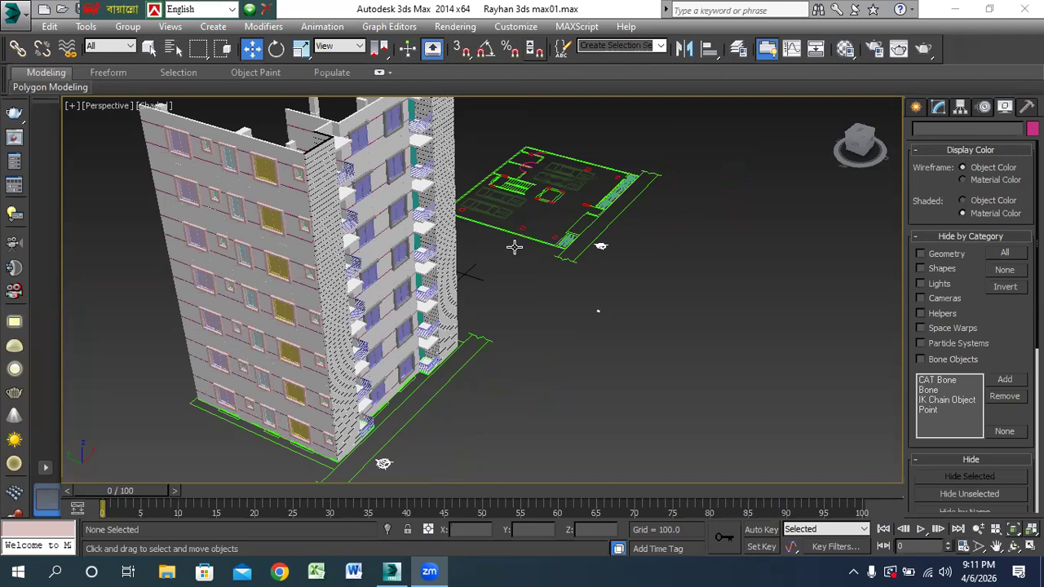
middle_drag(493, 253, 436, 359)
scroll(538, 300, up, 2)
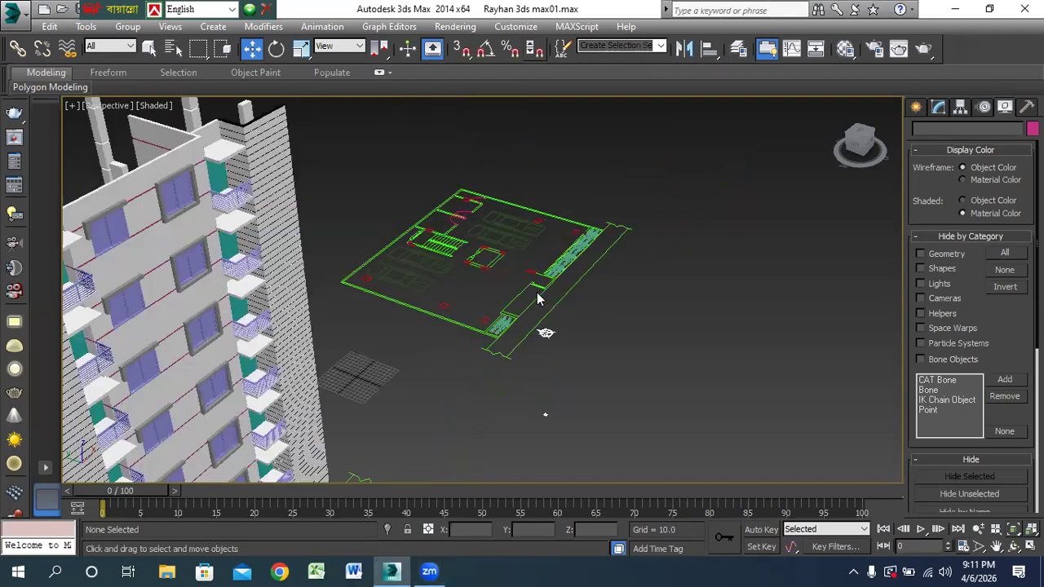
scroll(530, 261, up, 1)
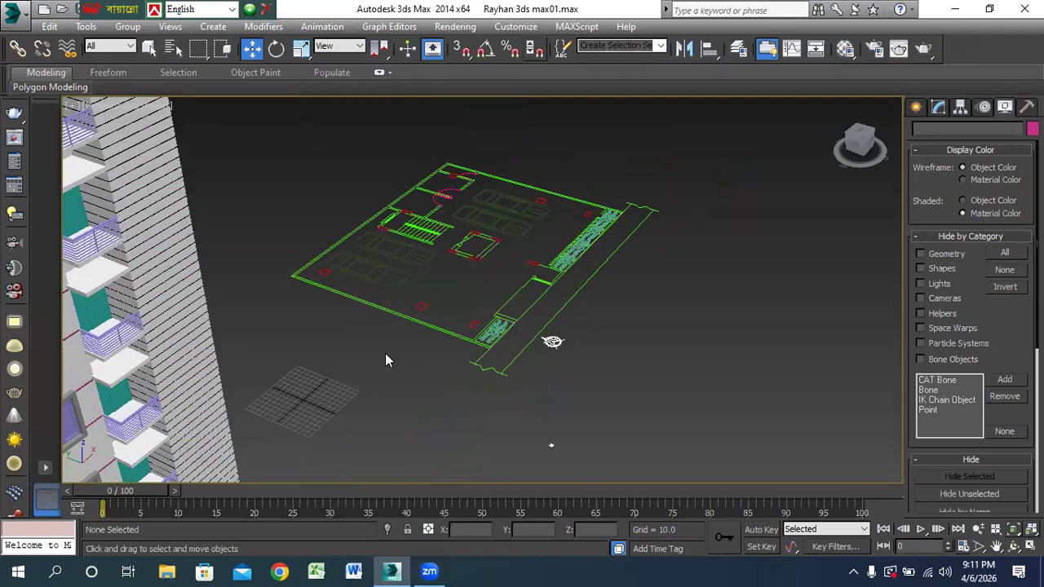
scroll(387, 360, down, 5)
middle_drag(347, 376, 400, 293)
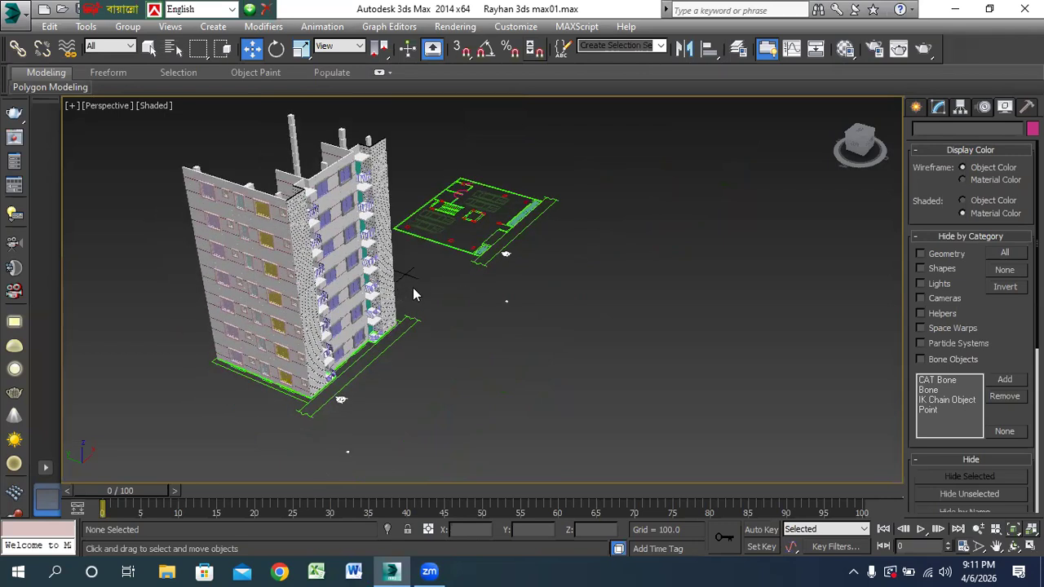